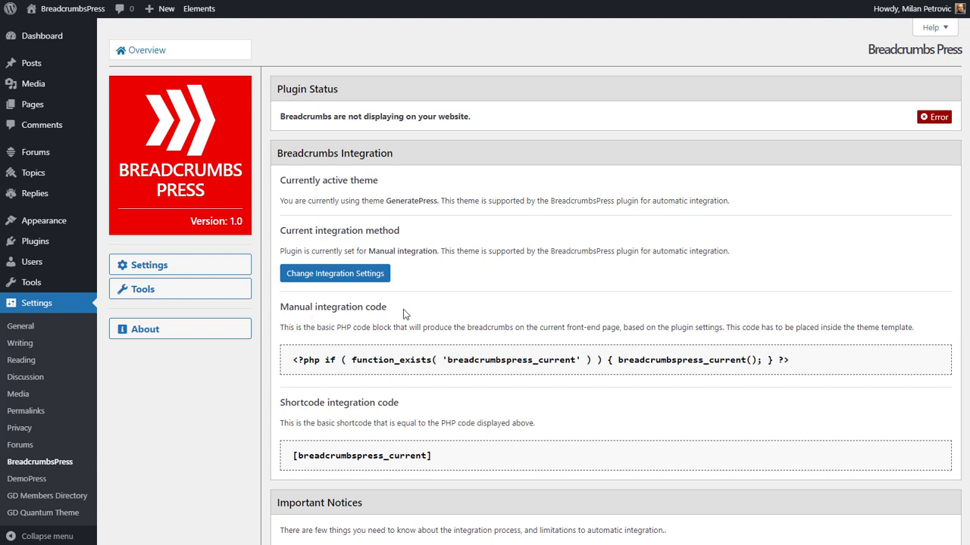
Open the plugin's integration settings and choose integration with supported themes, with GeneratePress as the theme in use.
left_click(379, 277)
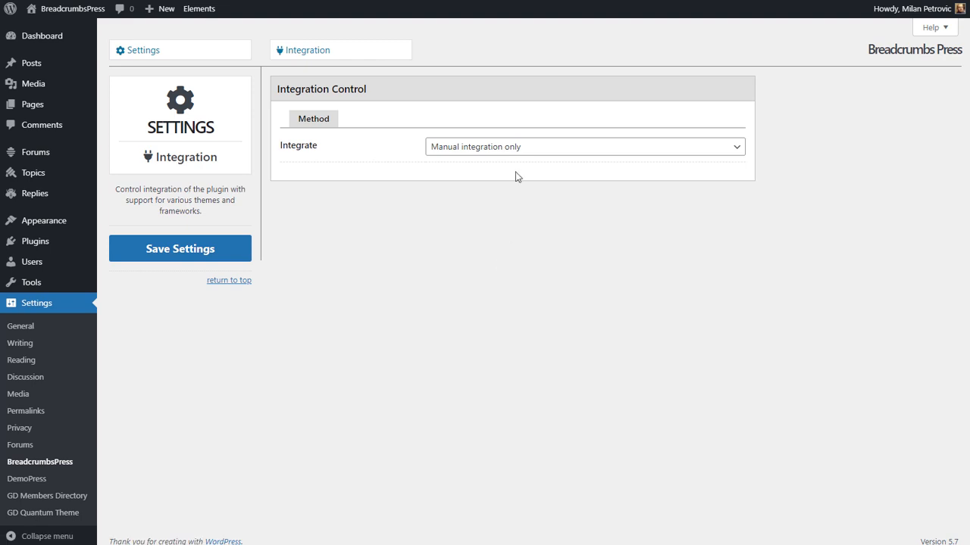
left_click(558, 149)
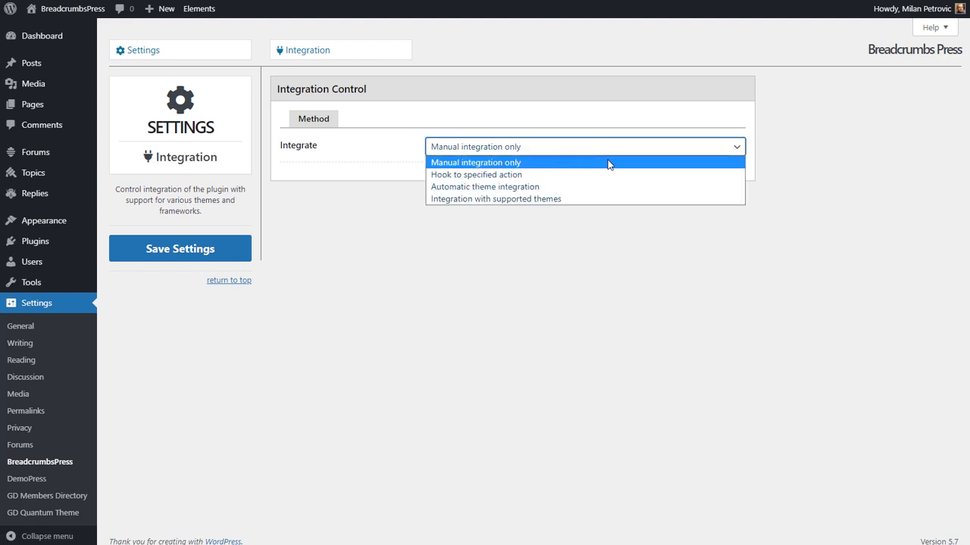
left_click(496, 199)
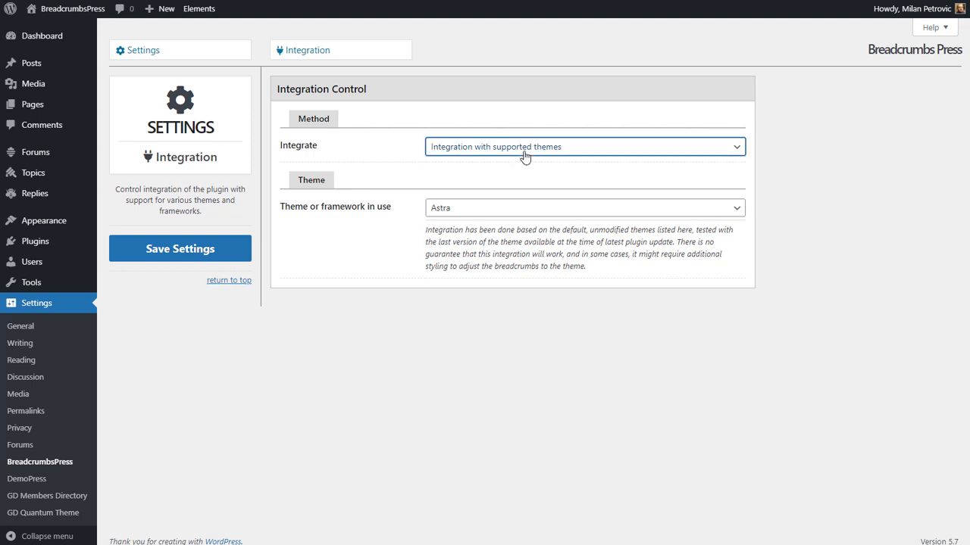
left_click(496, 216)
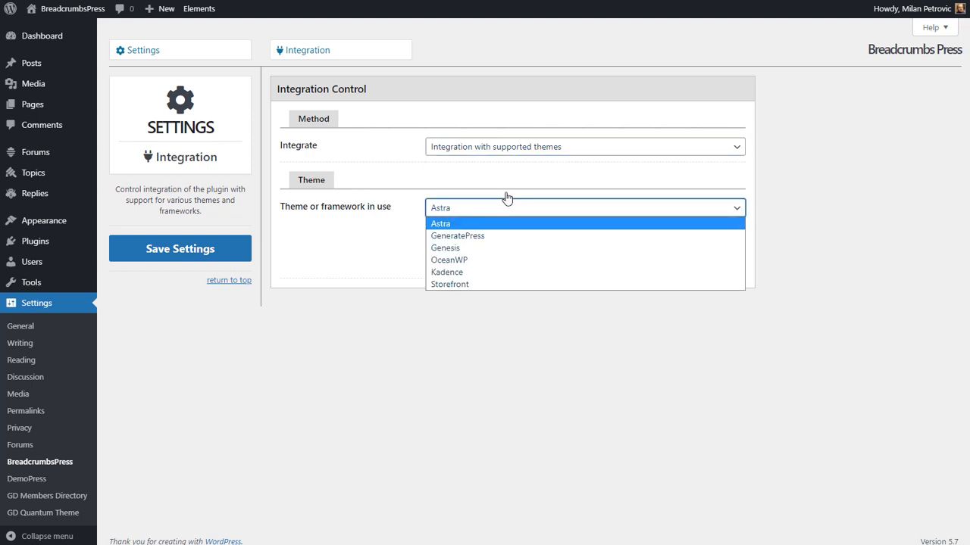
left_click(497, 227)
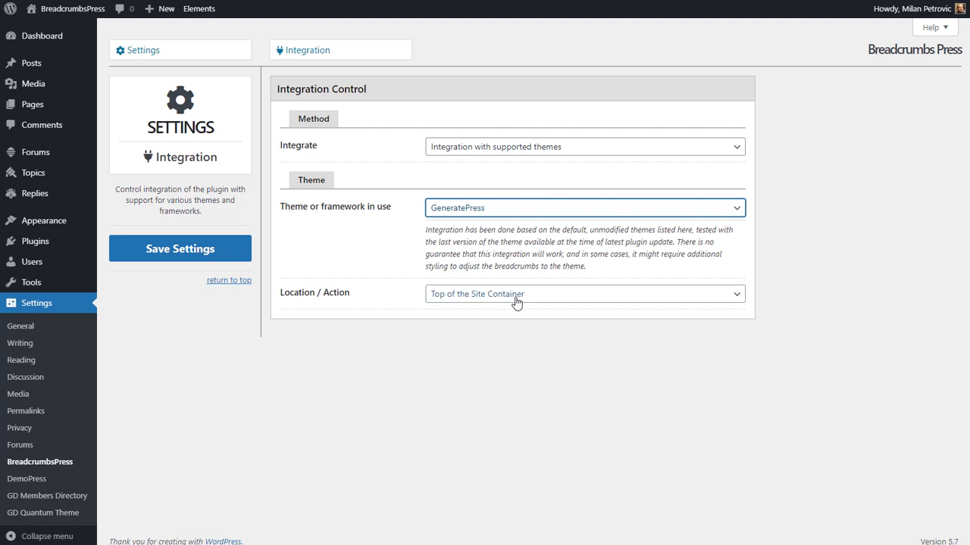
Examine the breadcrumb location options offered for the GeneratePress theme.
left_click(522, 300)
left_click(522, 300)
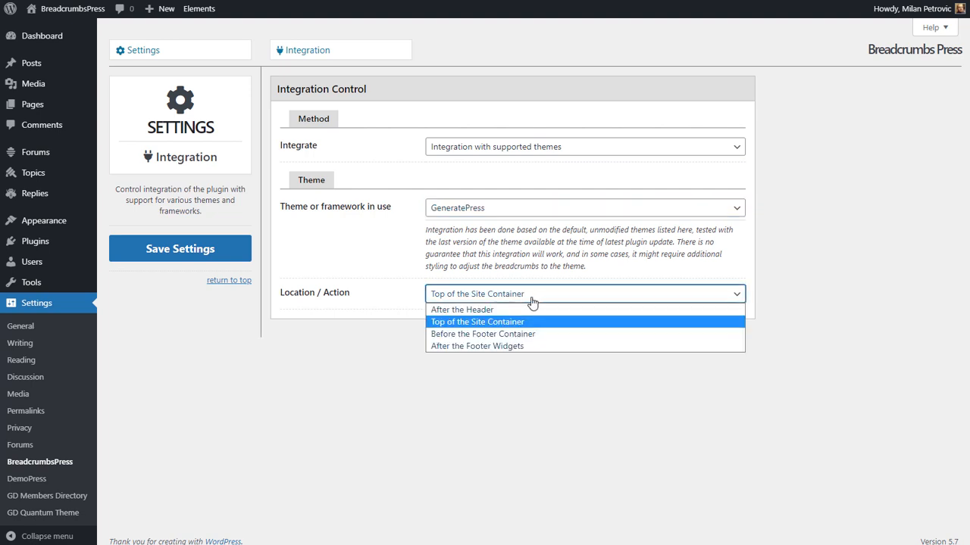
left_click(392, 327)
left_click(478, 296)
left_click(403, 311)
Try the Astra and Genesis themes to compare their breadcrumb location options, and reselect GeneratePress.
left_click(493, 211)
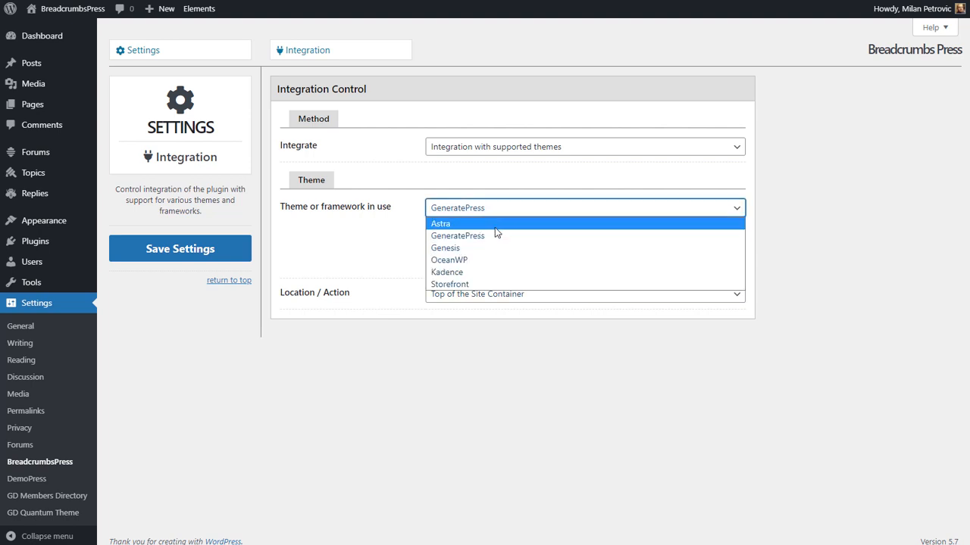
left_click(495, 227)
left_click(509, 296)
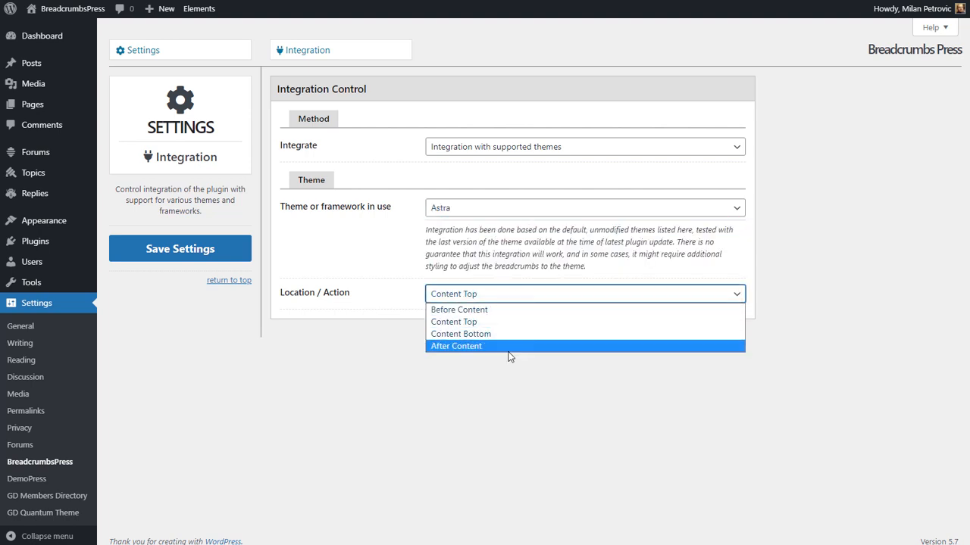
left_click(512, 249)
left_click(513, 215)
left_click(505, 249)
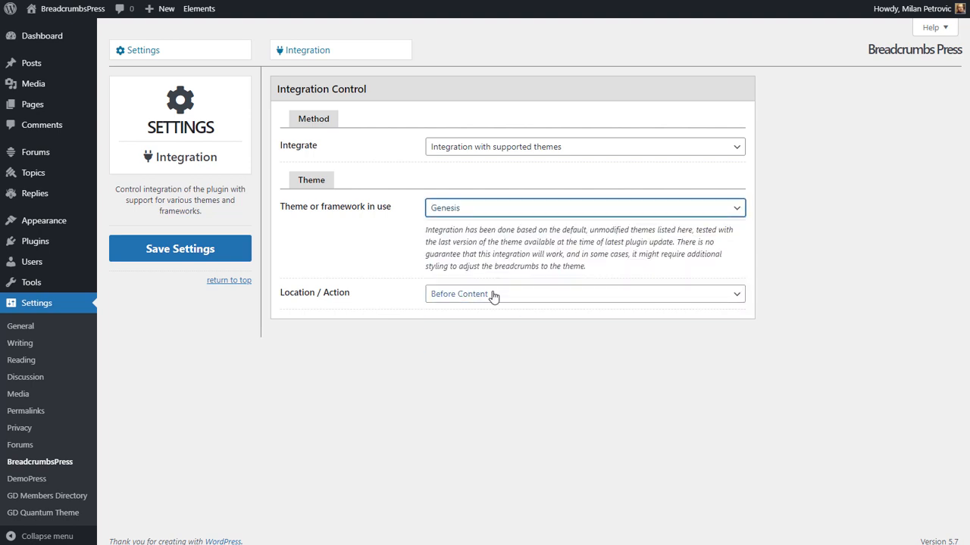
left_click(493, 294)
left_click(446, 267)
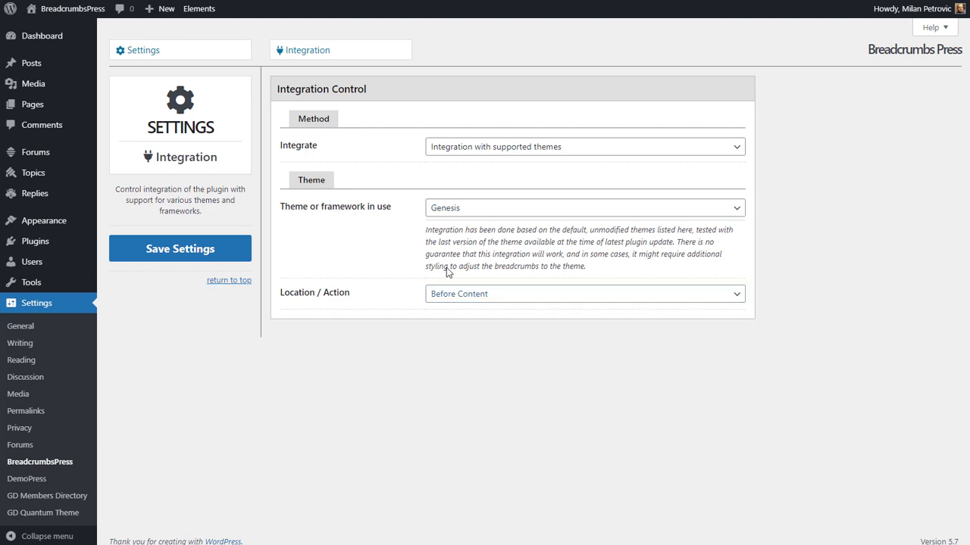
left_click(474, 216)
left_click(480, 240)
Switch to automatic theme integration with the location Top of the Site Container and save the settings.
left_click(522, 150)
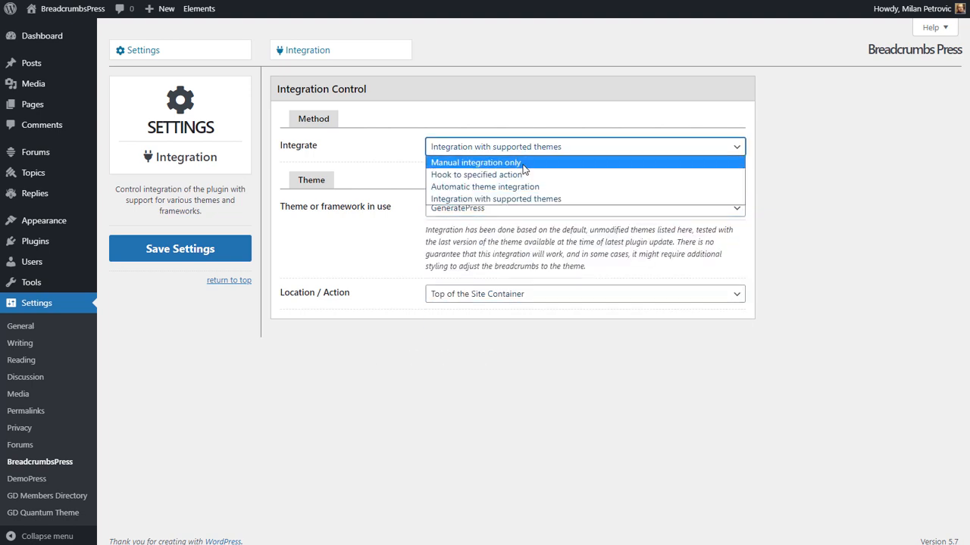
left_click(467, 193)
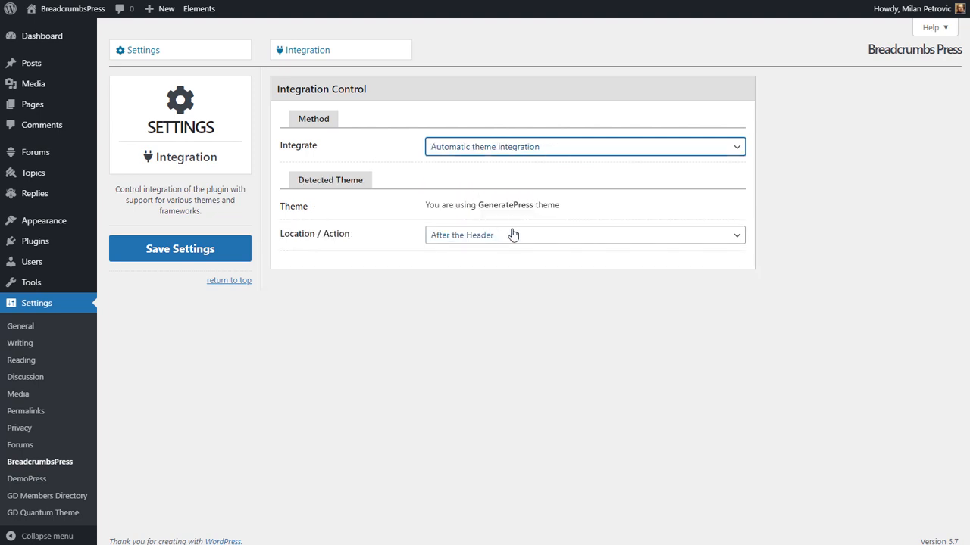
left_click(486, 236)
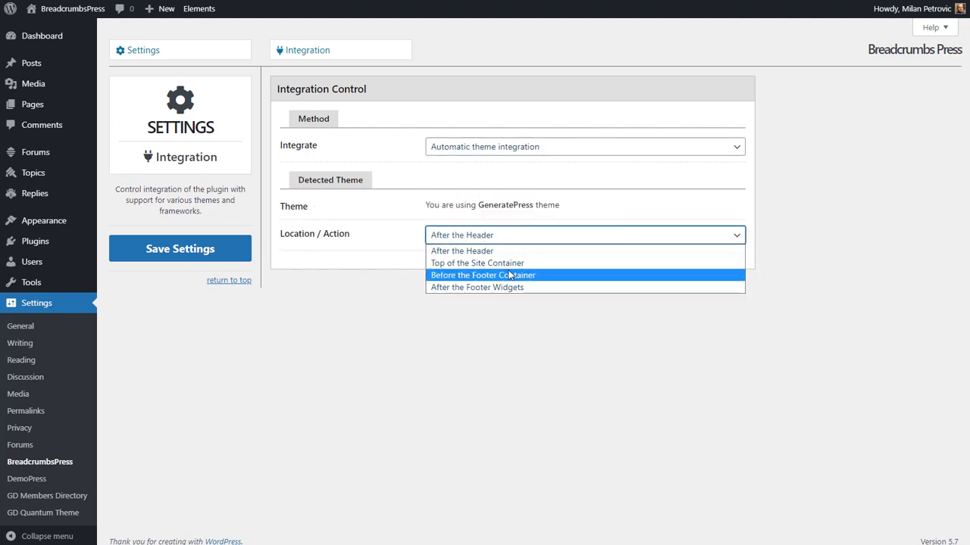
left_click(520, 206)
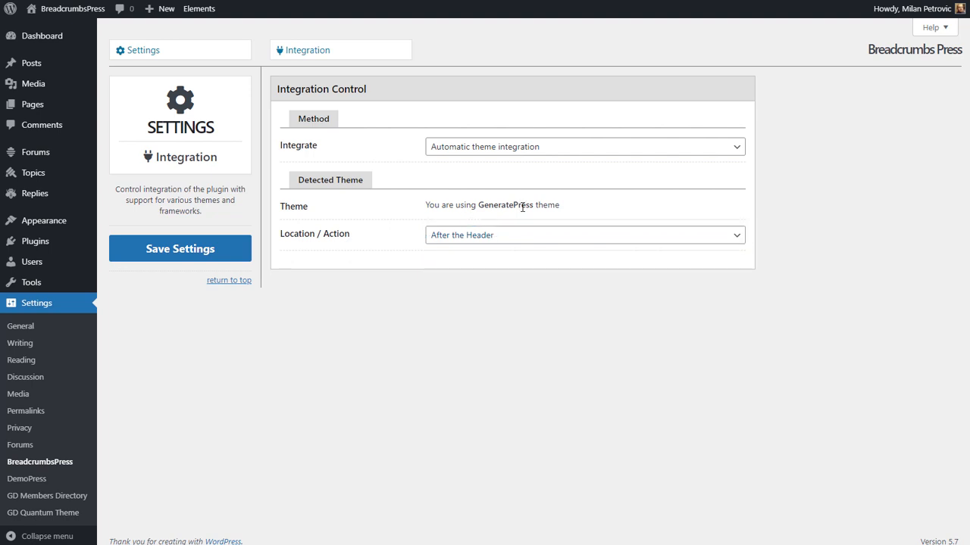
left_click(503, 240)
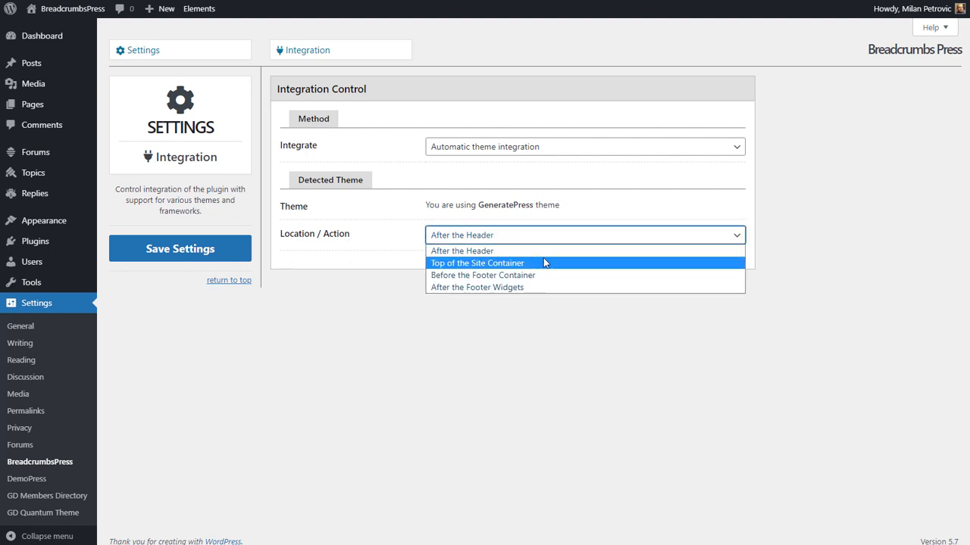
left_click(523, 262)
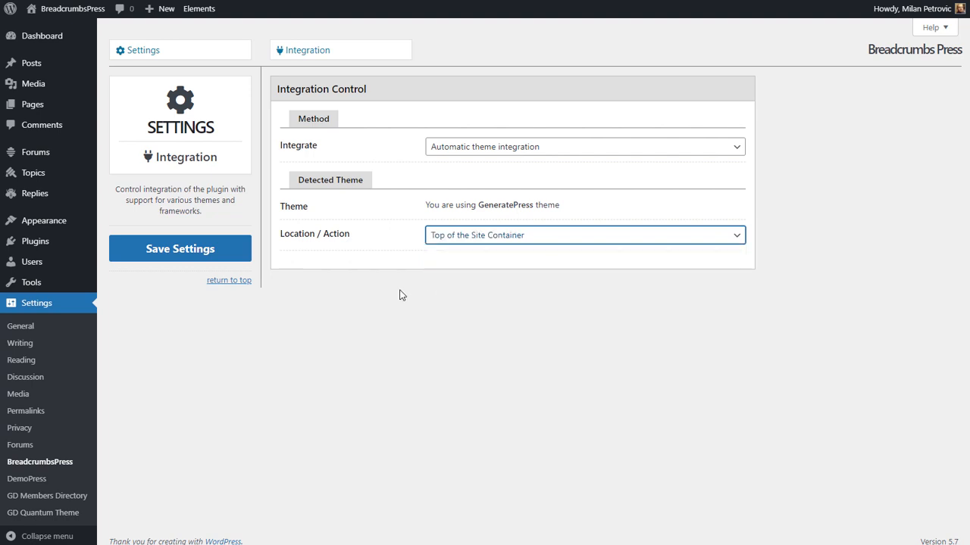
left_click(199, 256)
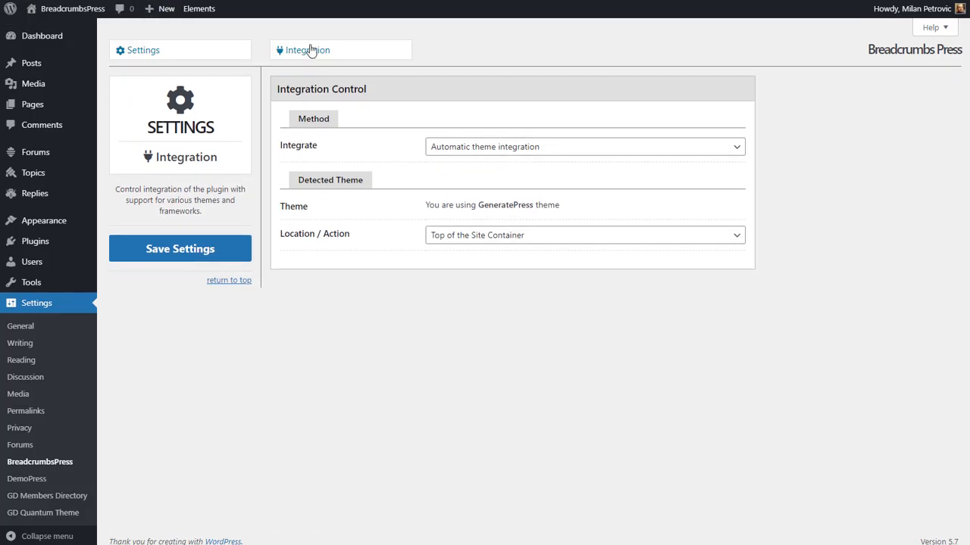
Review the Visibility settings for all page types and open the Blog page on the live site.
mouse_move(311, 50)
left_click(324, 195)
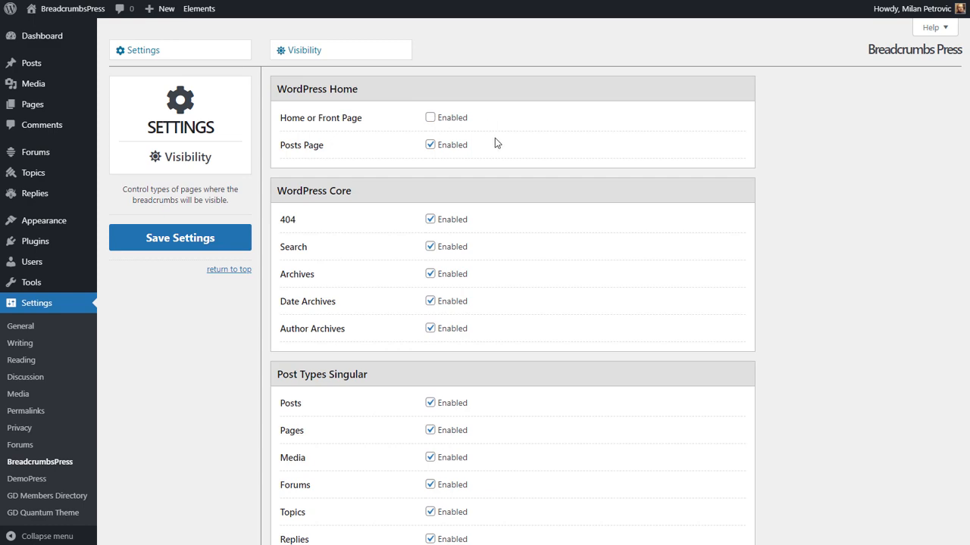
scroll(558, 212, "down", 2)
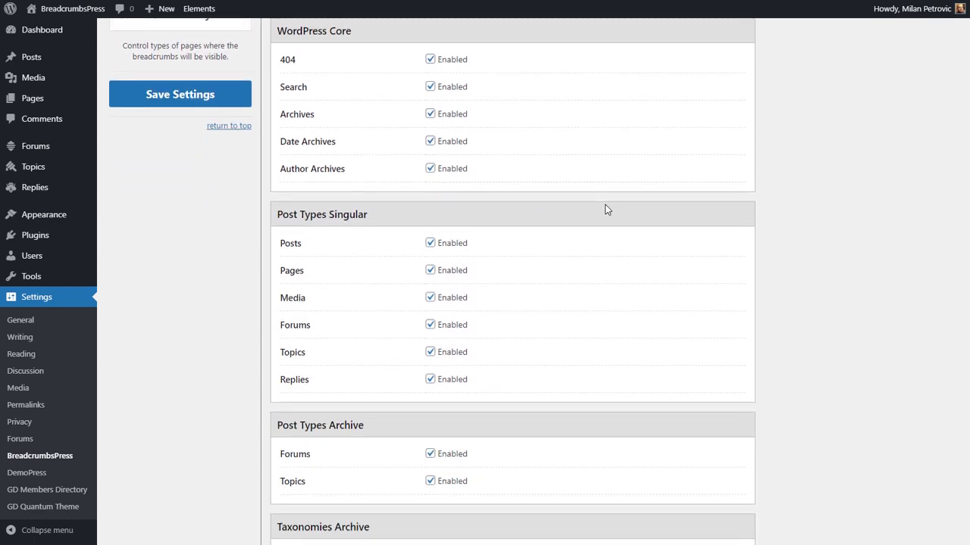
scroll(594, 227, "down", 5)
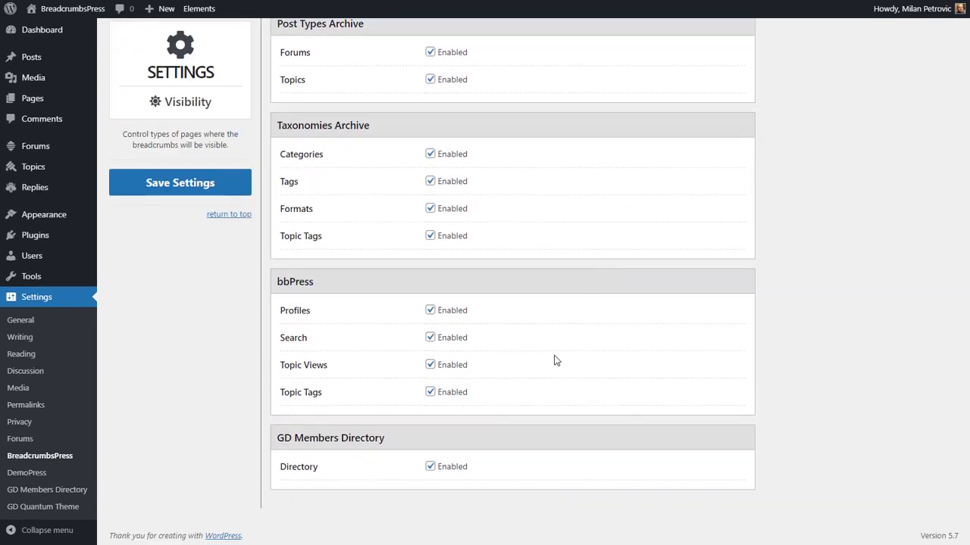
scroll(552, 362, "up", 4)
scroll(553, 360, "up", 4)
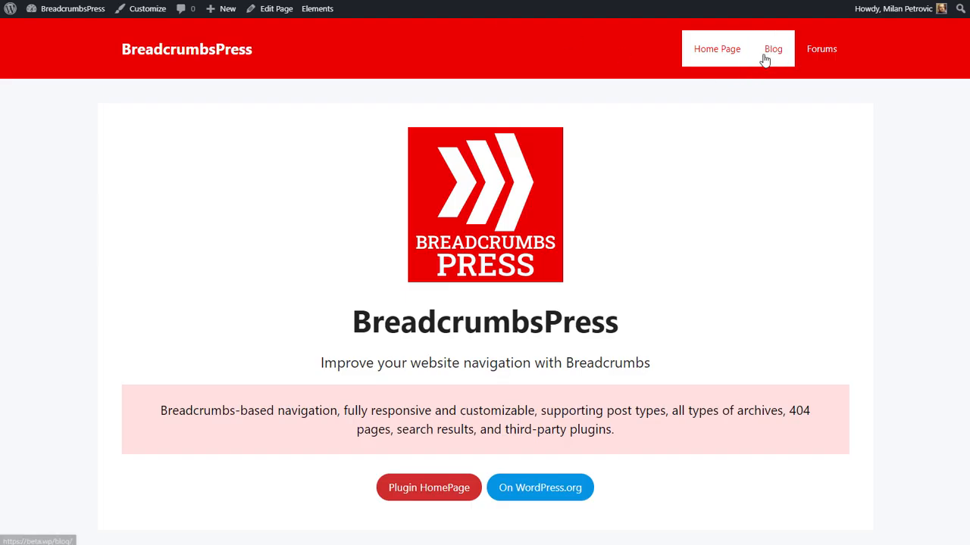
left_click(765, 61)
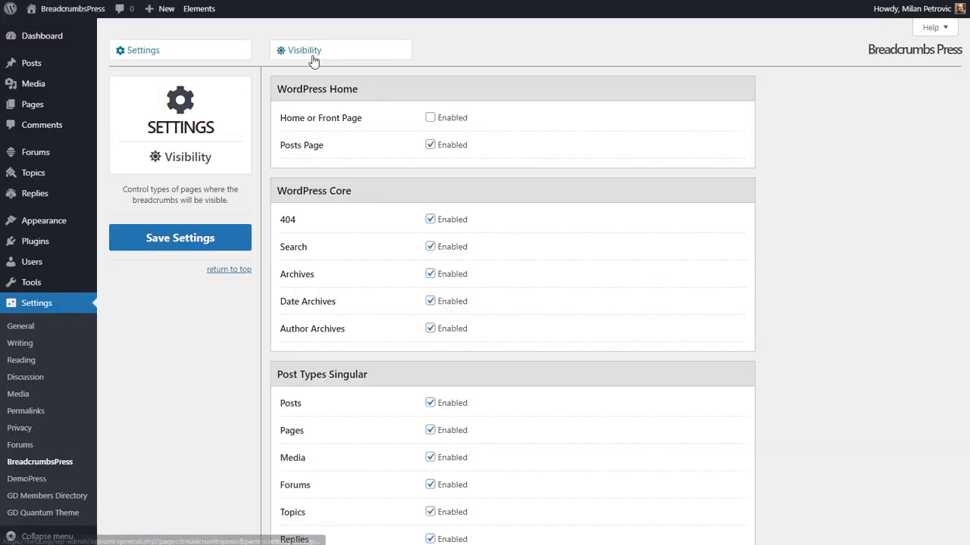
In the Styling settings, set the base font size to 16 px, save, and reload the Blog page.
left_click(309, 50)
left_click(382, 140)
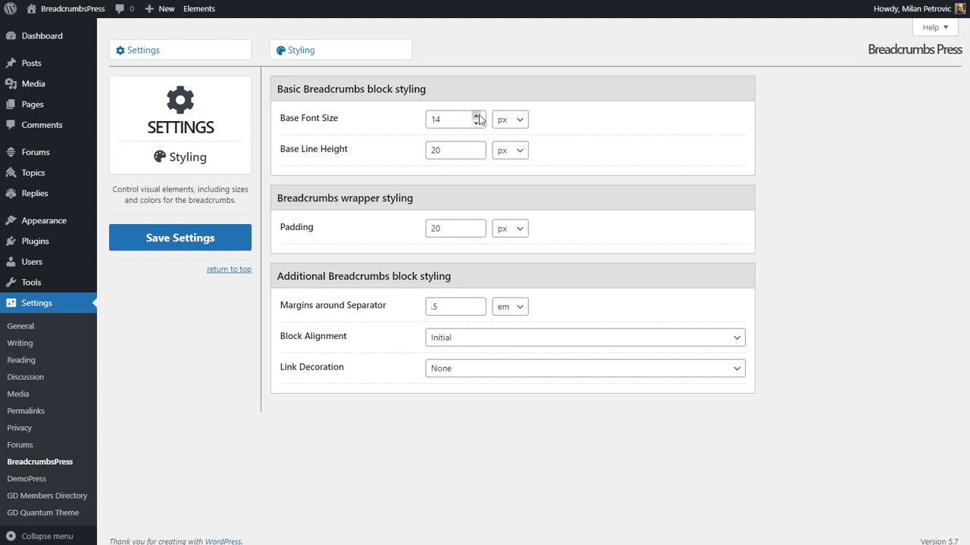
left_click(476, 116)
left_click_drag(464, 119, 406, 129)
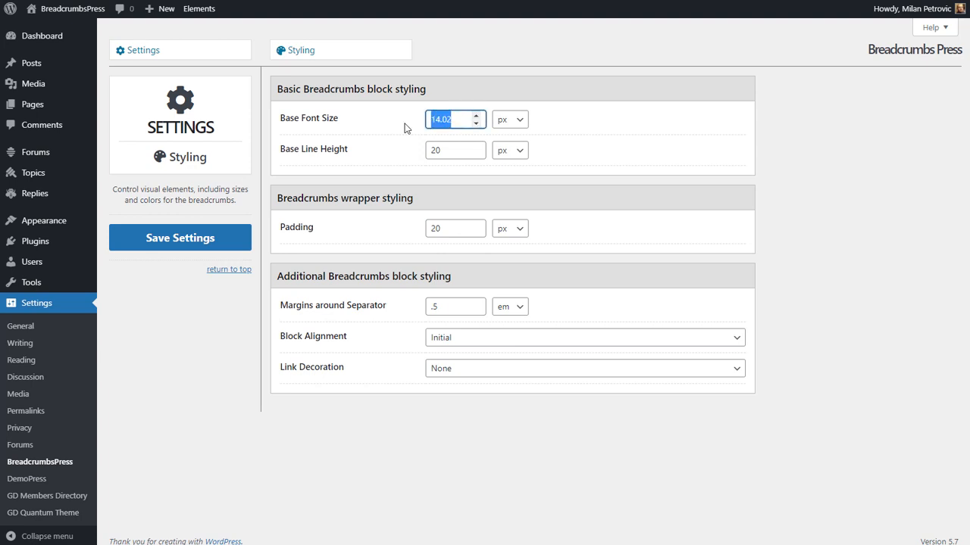
type("16")
left_click(185, 243)
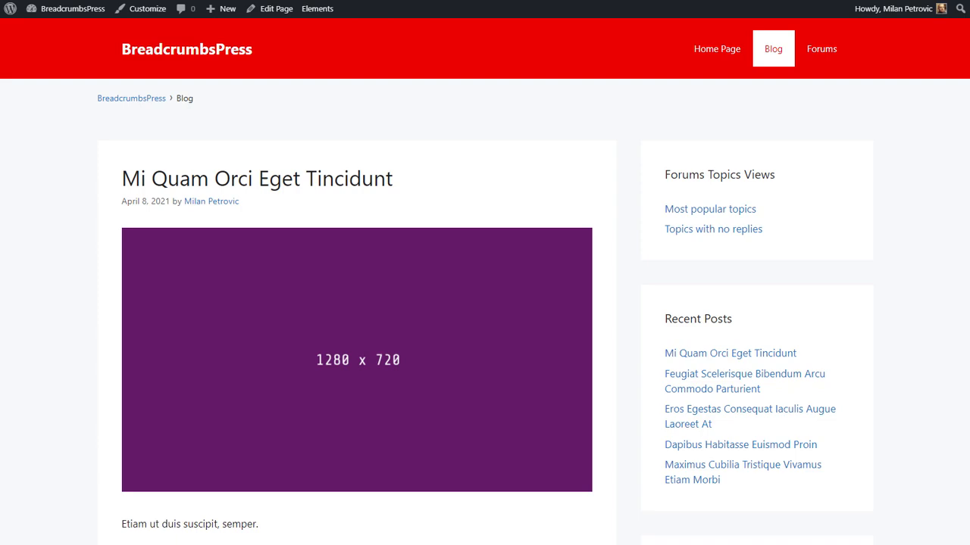
key("F5")
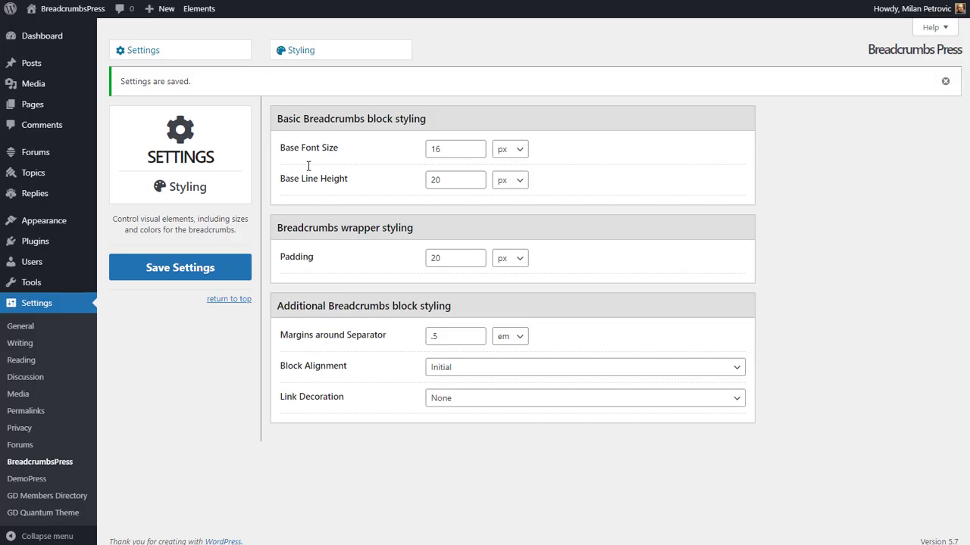
Look over the Advanced settings, and open the Controls settings to check the Home title options.
mouse_move(303, 55)
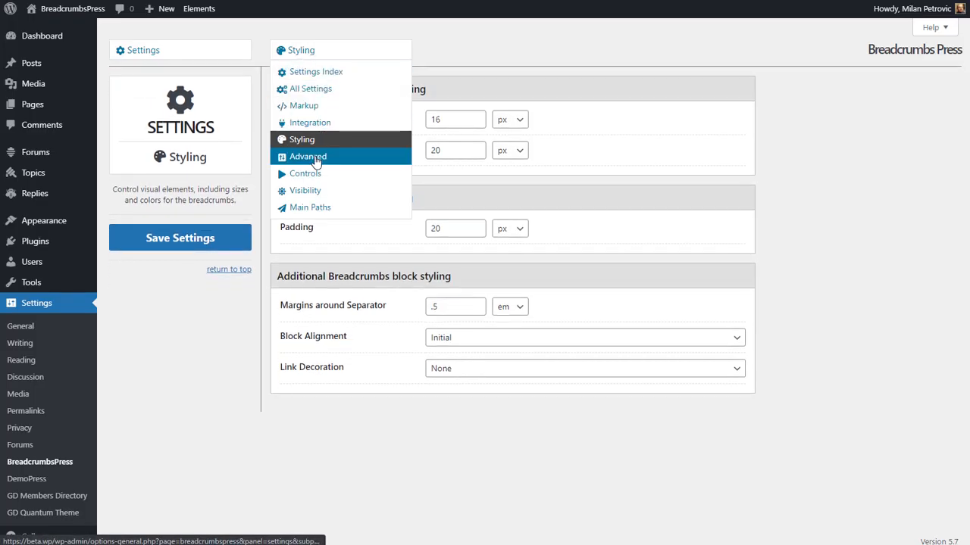
left_click(380, 158)
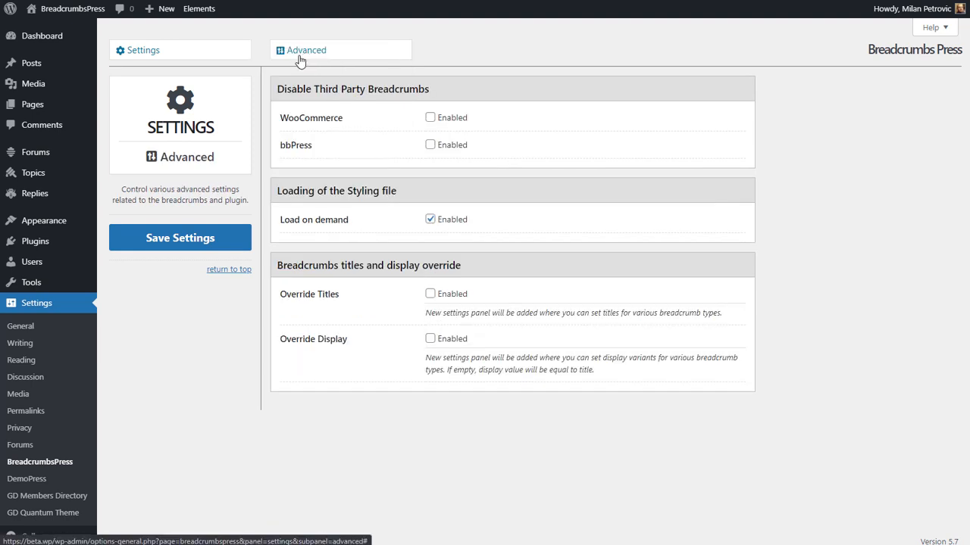
mouse_move(299, 53)
left_click(304, 173)
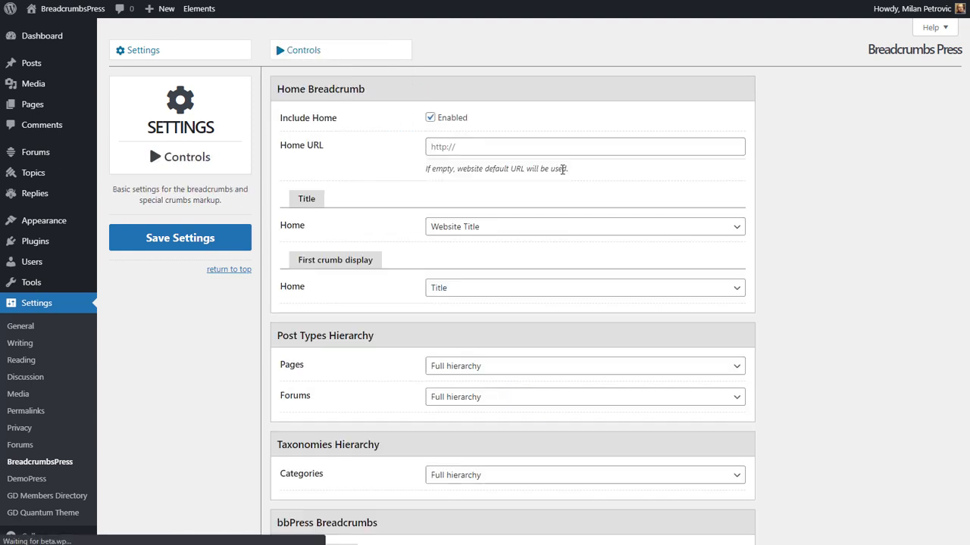
left_click(499, 228)
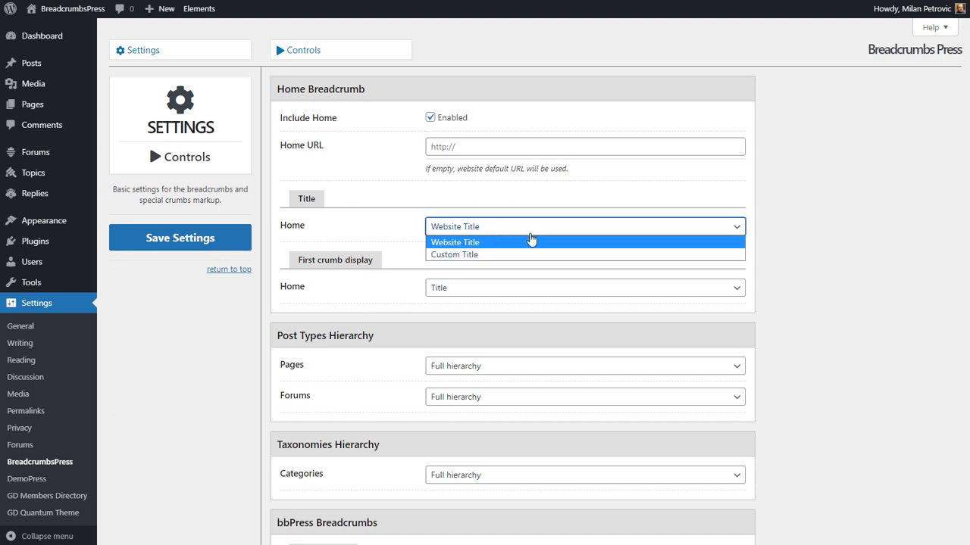
left_click(371, 295)
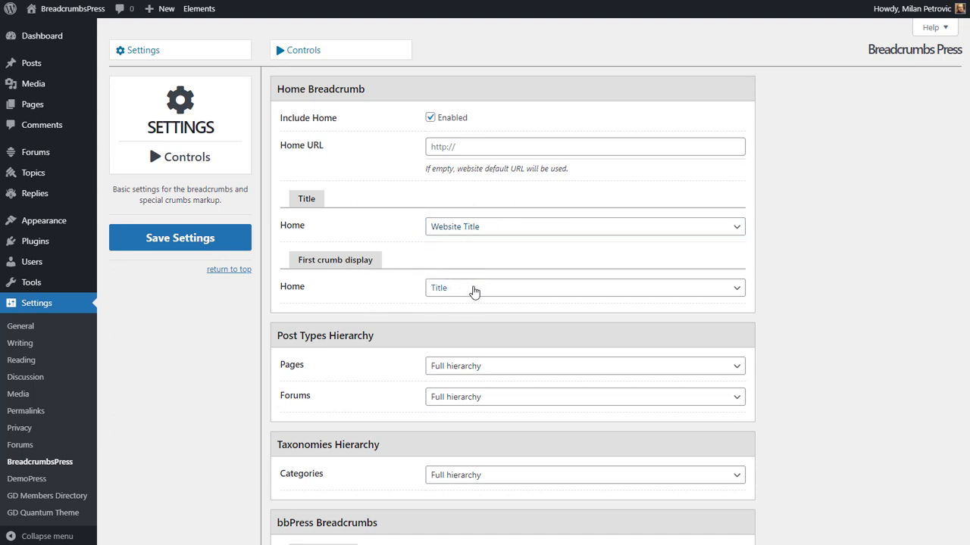
Display the Home crumb as the Home Alternative icon, save the settings, and reload the Blog page.
left_click(473, 291)
left_click(485, 318)
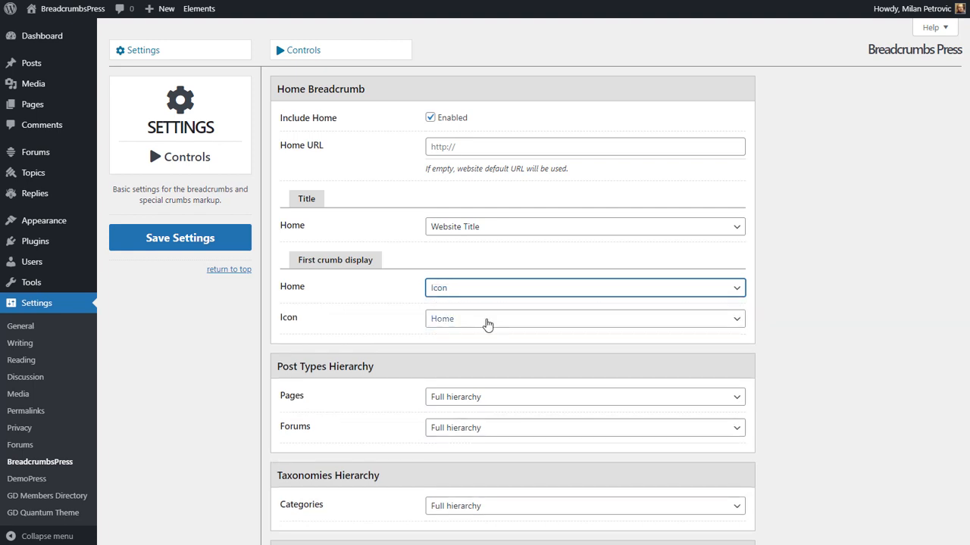
left_click(487, 322)
left_click(491, 342)
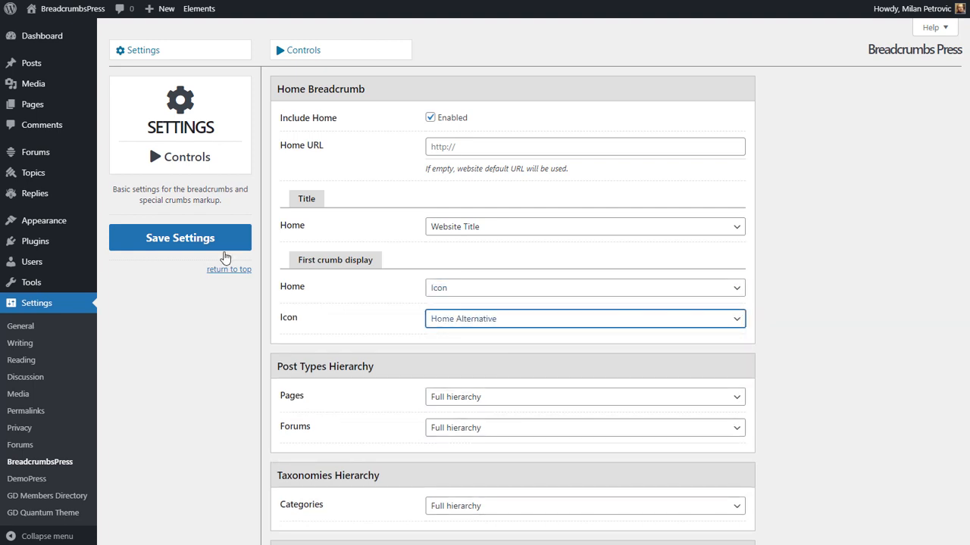
left_click(210, 244)
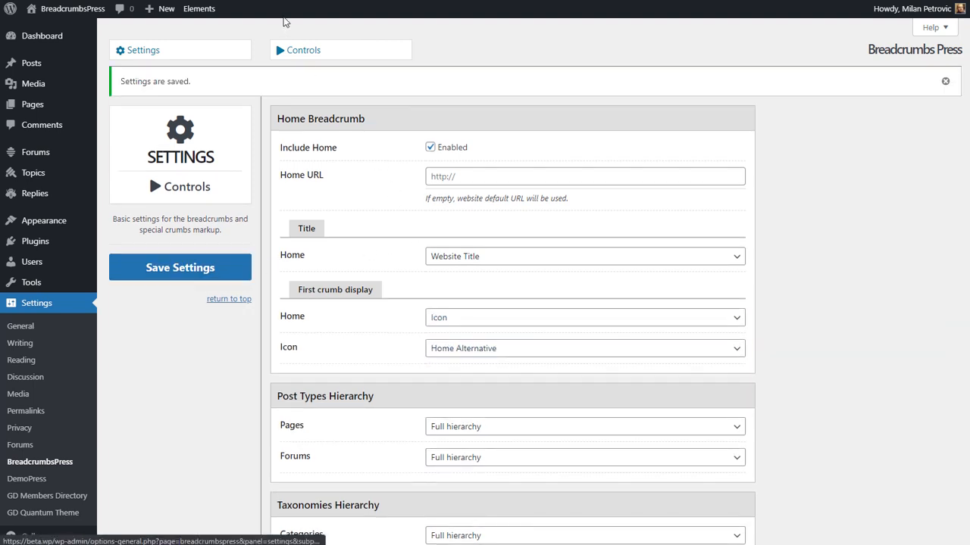
key("ctrl+Tab")
key("F5")
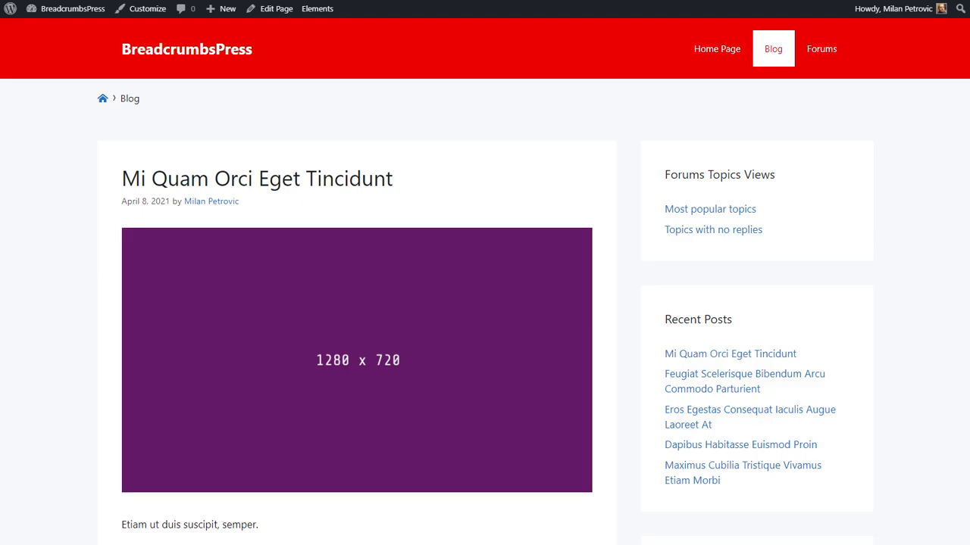
Go back to the live site and open the recent post "Mi Quam Orci Eget Tincidunt".
key("ctrl+Tab")
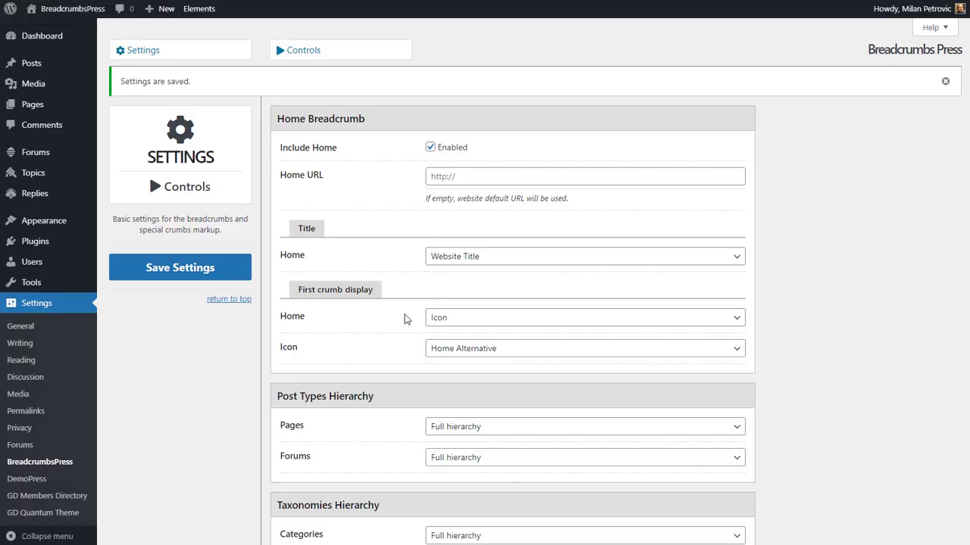
key("ctrl+Tab")
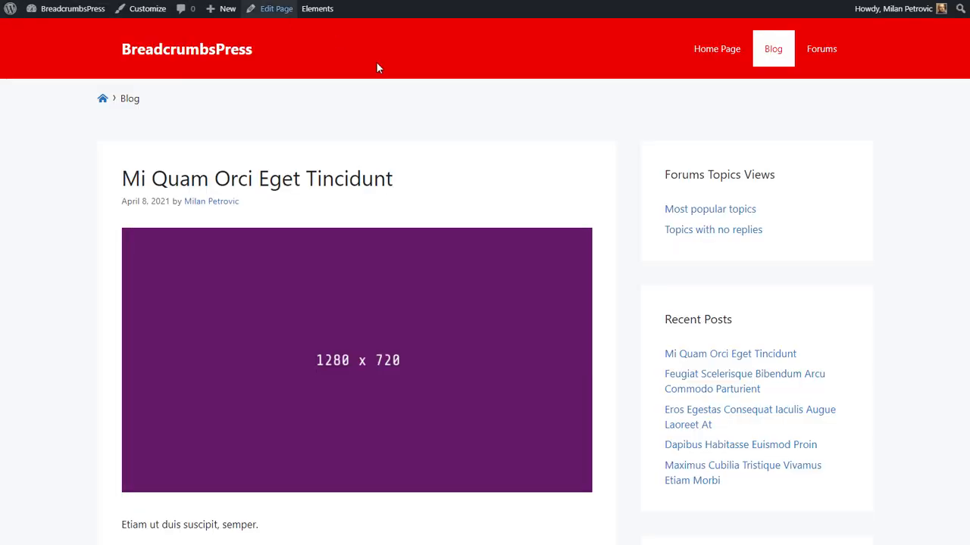
left_click(763, 357)
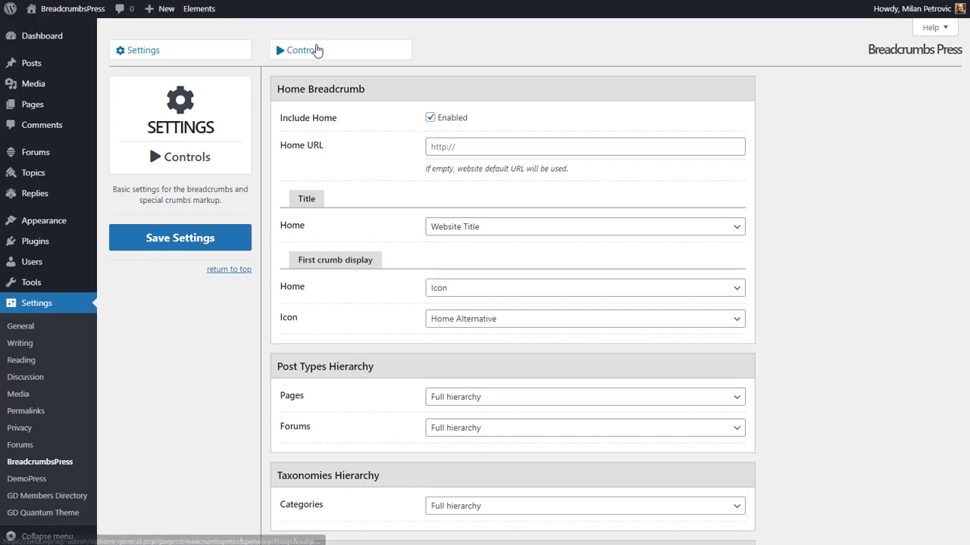
Look over the hierarchy and bbPress options in the Controls settings, and open the Main Paths settings.
left_click(296, 49)
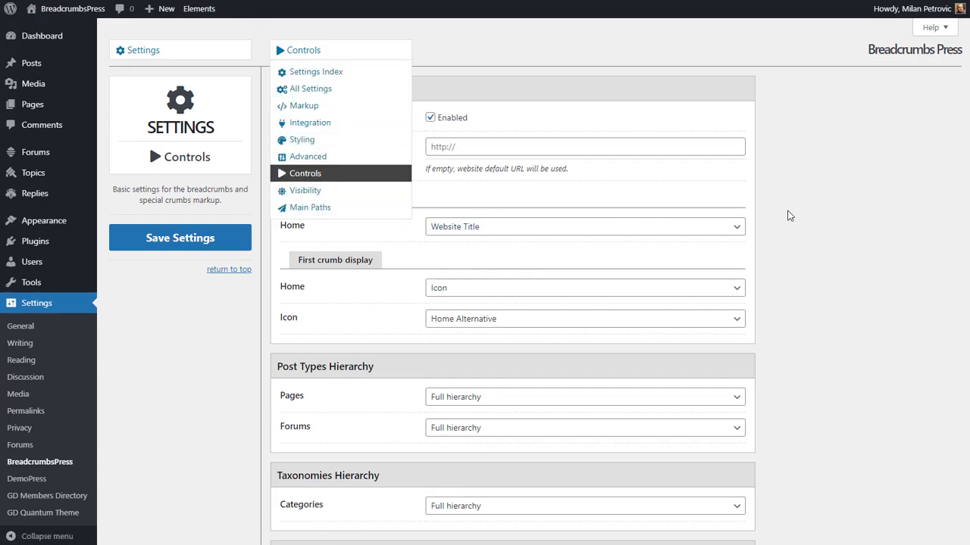
scroll(780, 280, "down", 4)
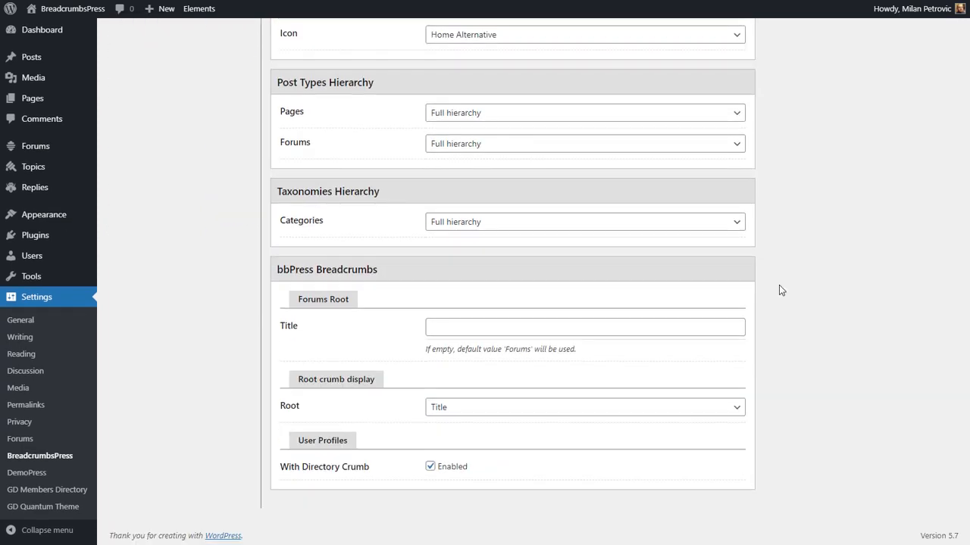
scroll(782, 302, "up", 4)
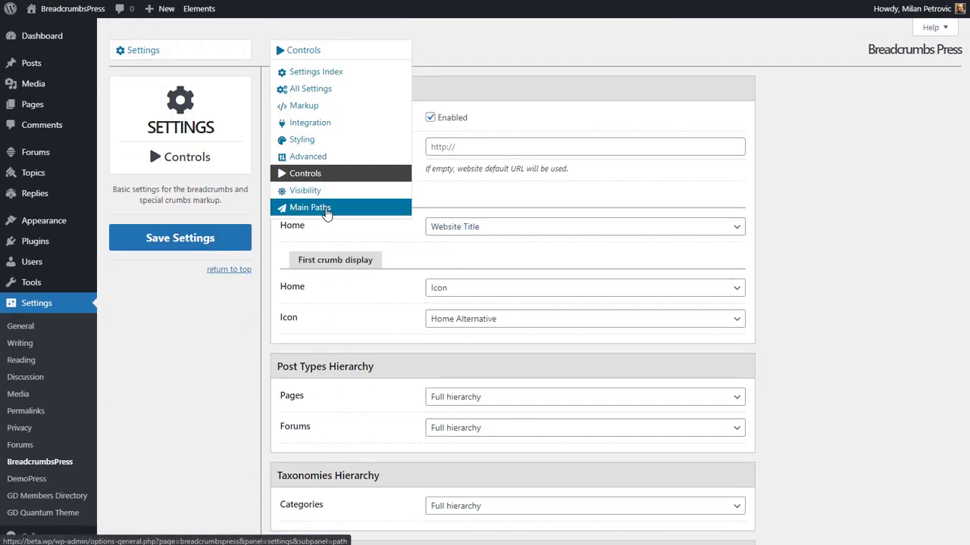
left_click(326, 211)
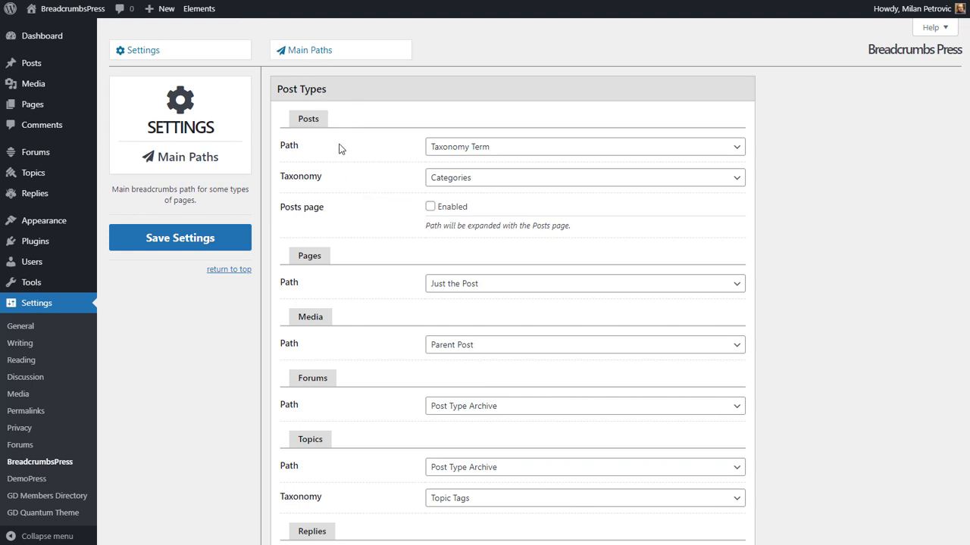
Review the Posts path options, enable the Posts page expansion for Posts, save the settings, and reload the post on the live site.
left_click(510, 157)
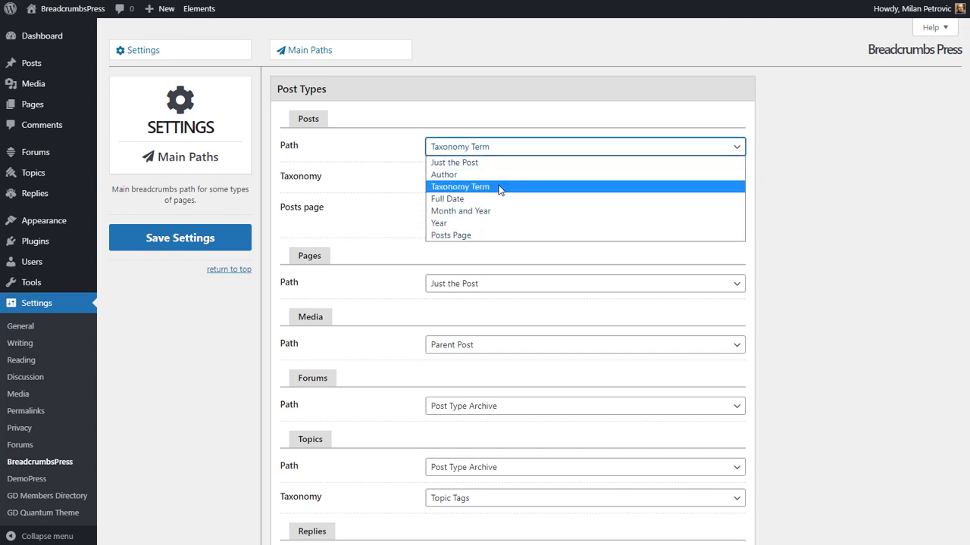
left_click(371, 193)
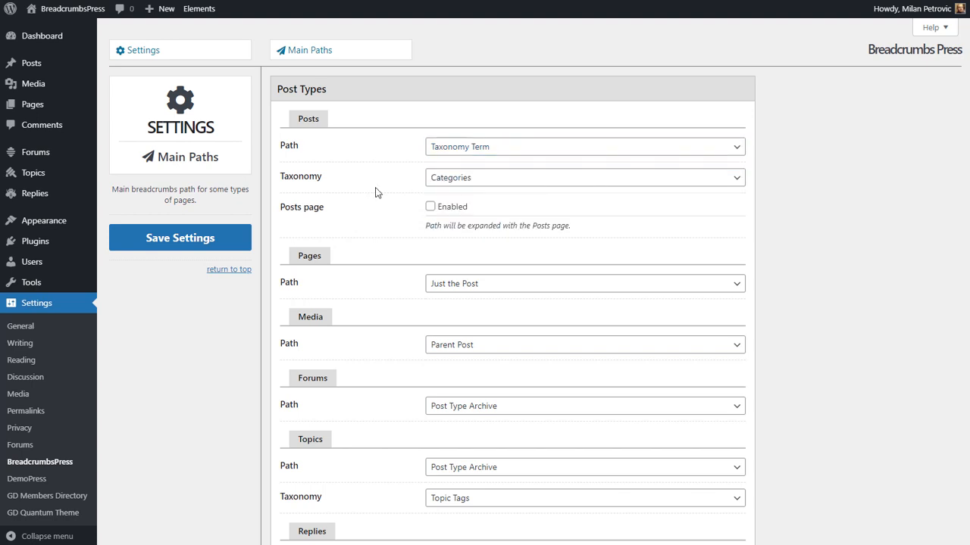
left_click(477, 180)
left_click(444, 211)
left_click(446, 209)
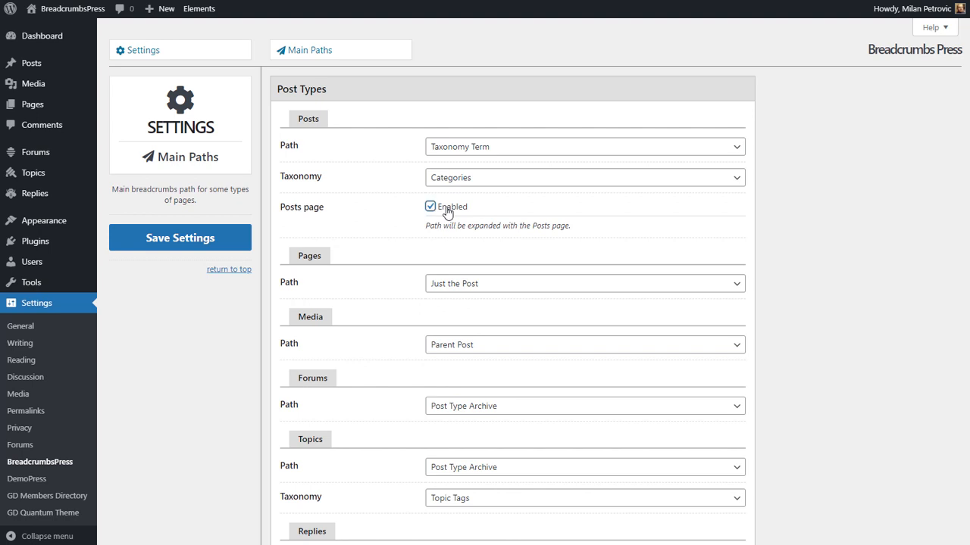
left_click(184, 246)
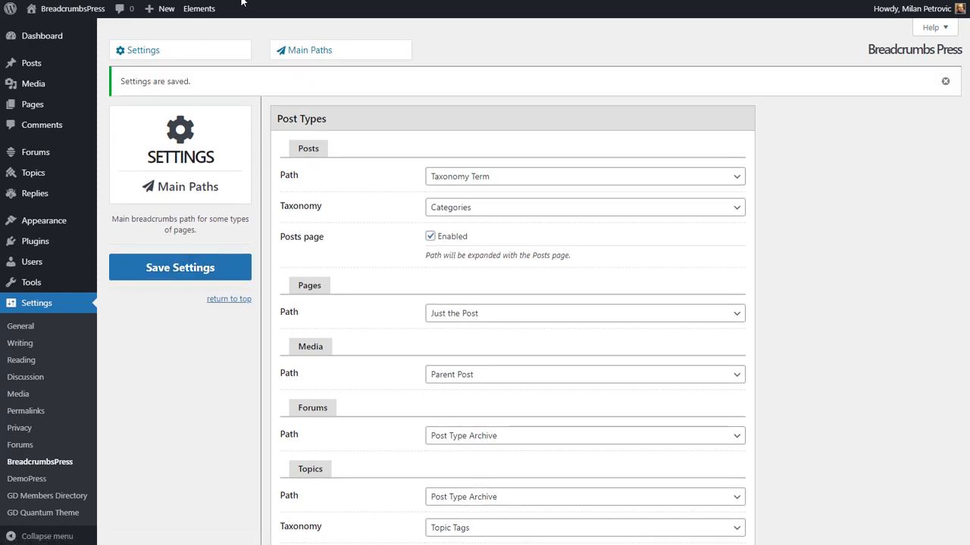
key("ctrl+Tab")
key("F5")
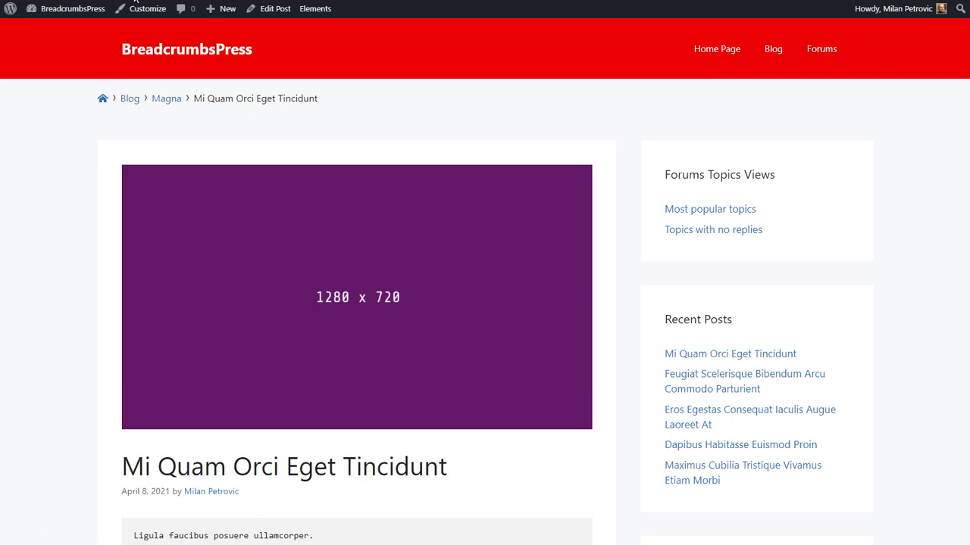
Open the WordPress Reading settings to check the assigned Posts page, and return to the post.
key("ctrl+Tab")
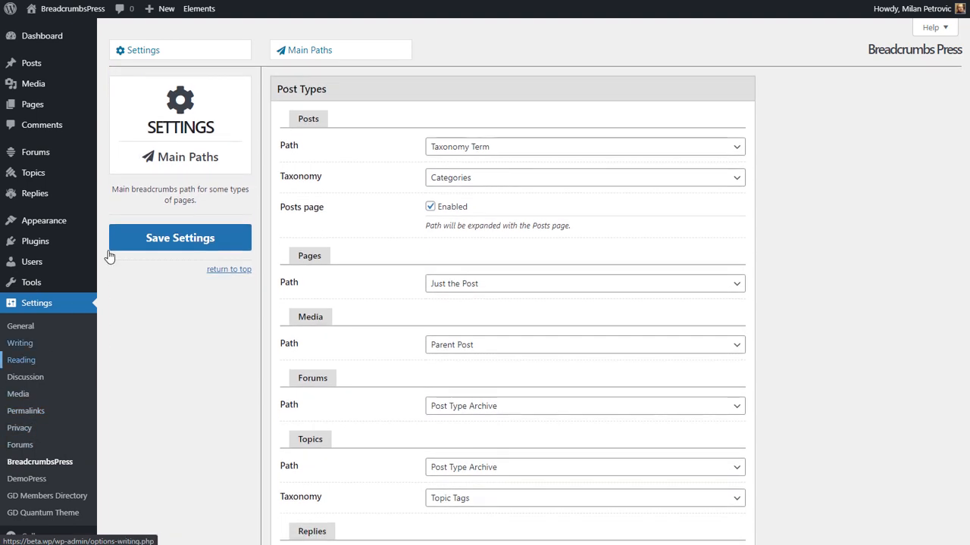
left_click(22, 360)
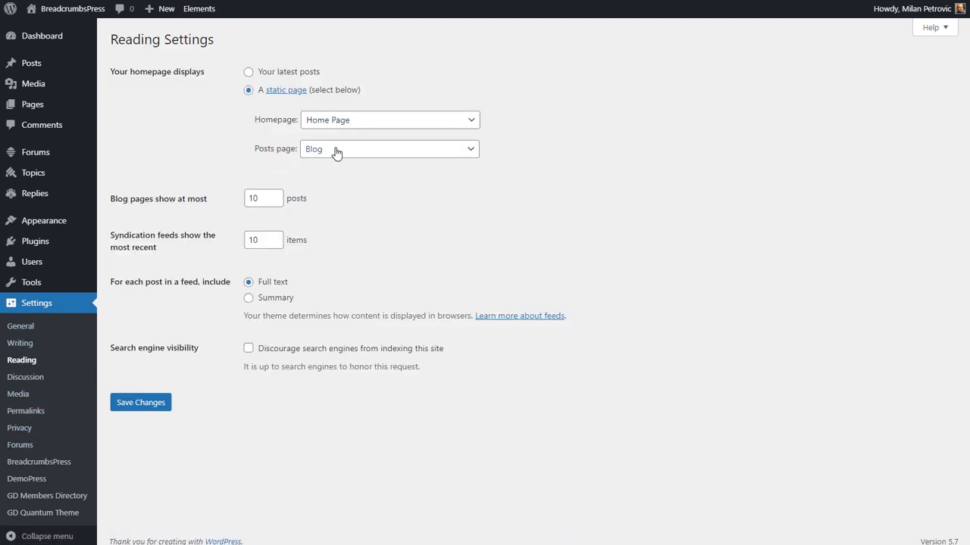
left_click(383, 151)
left_click(384, 154)
left_click(453, 155)
left_click(515, 171)
left_click(292, 1)
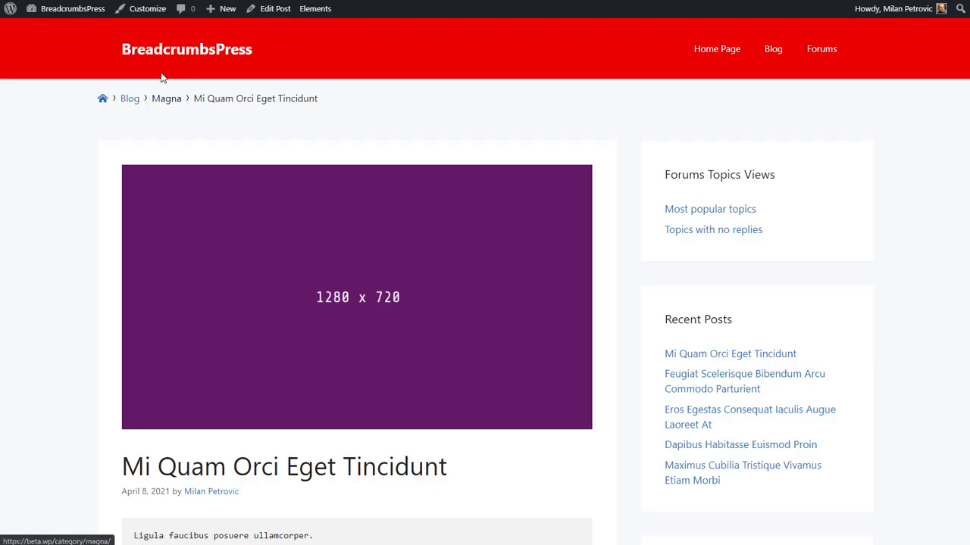
In the Main Paths settings, set the Posts path to Full Date and save the settings.
left_click(145, 1)
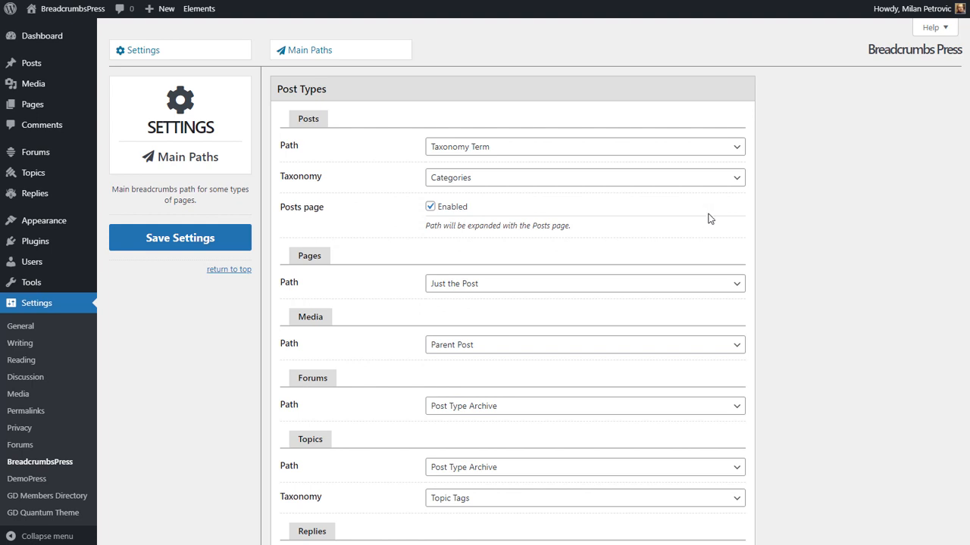
left_click(675, 155)
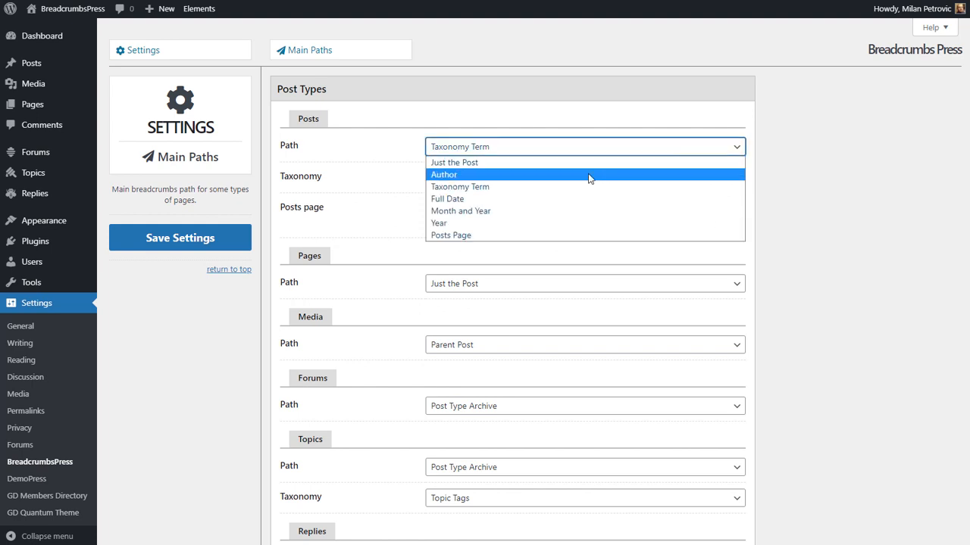
left_click(503, 200)
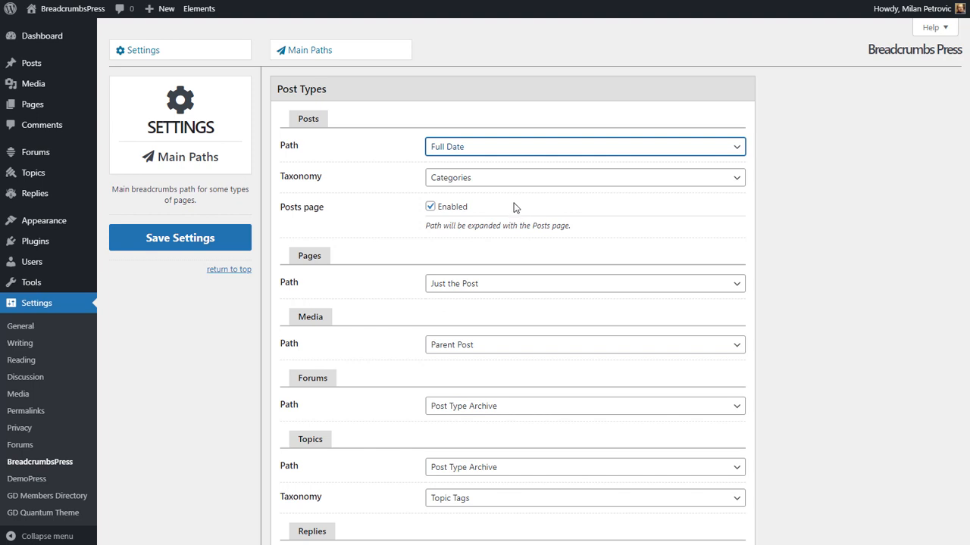
left_click(513, 207)
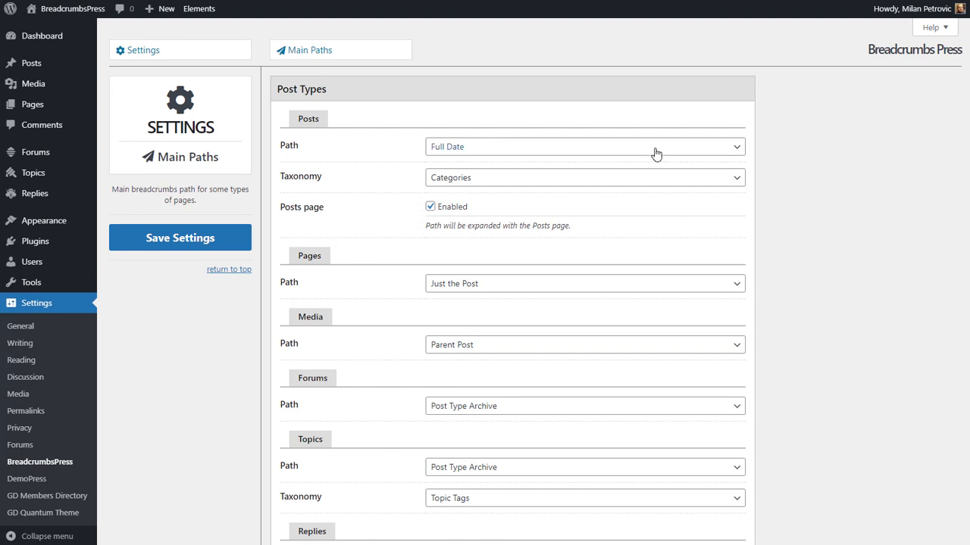
left_click(601, 155)
left_click(598, 155)
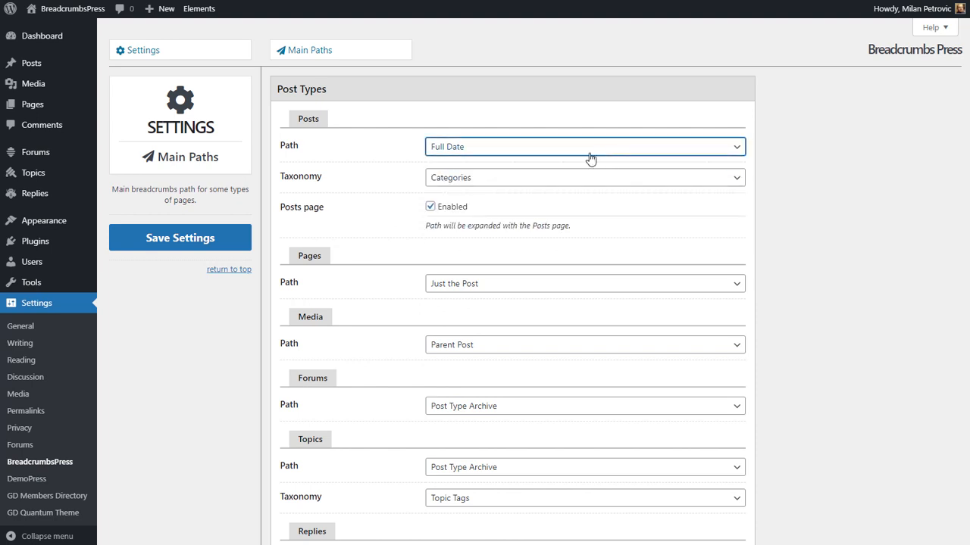
left_click(196, 246)
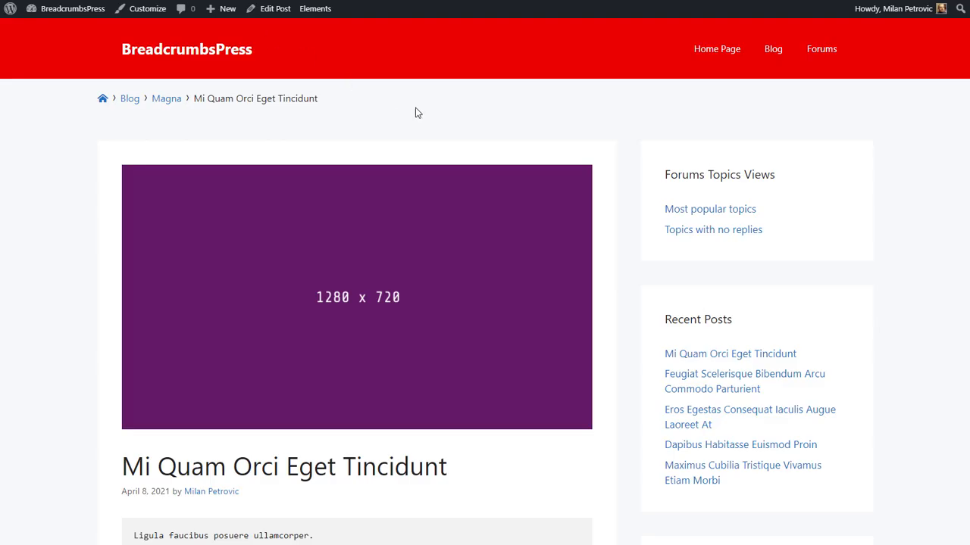
Reload the post and open the day archive from the 08 crumb to check its date breadcrumbs.
key("F5")
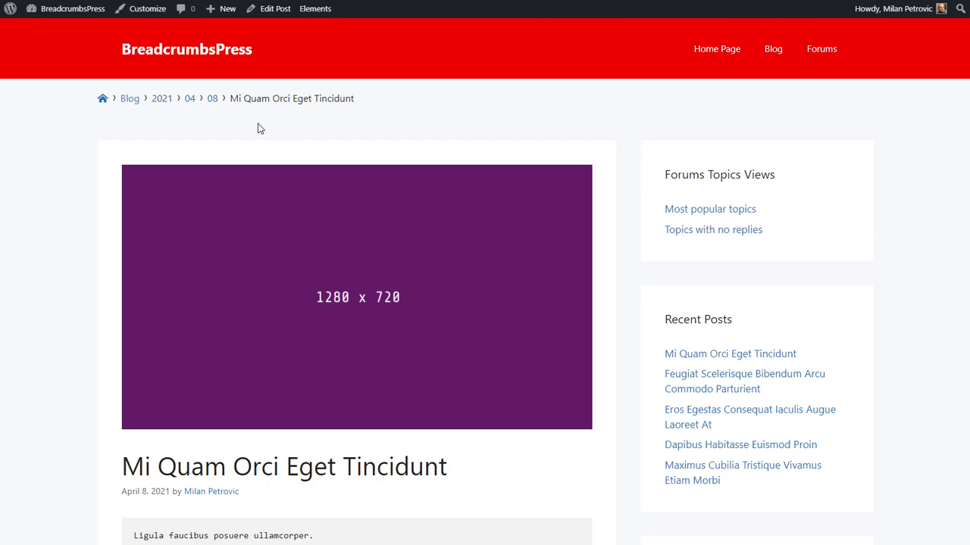
left_click(211, 100)
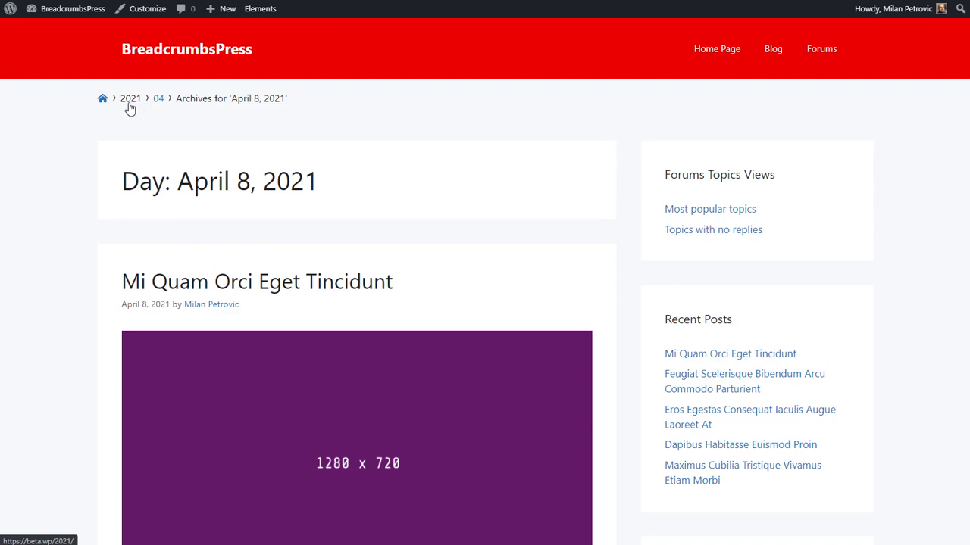
left_click(158, 100)
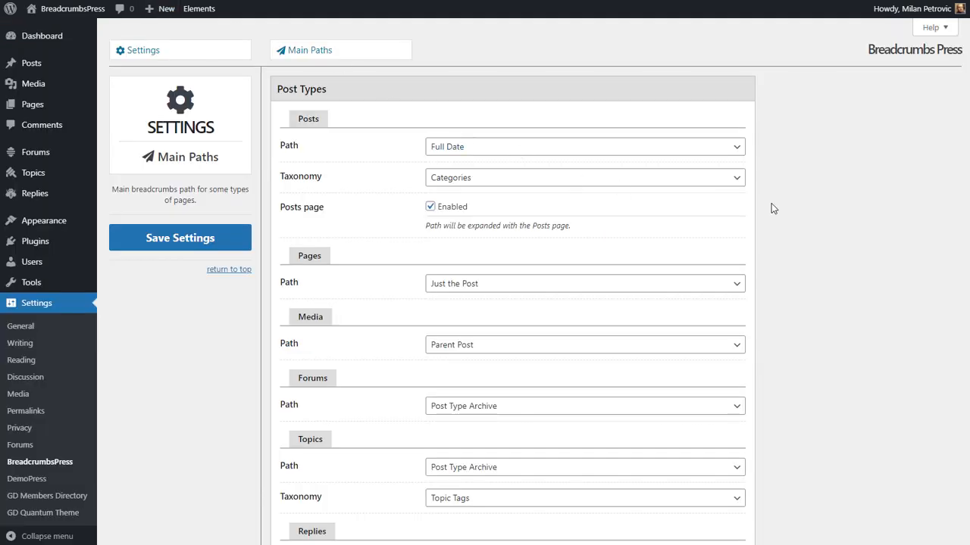
Enable the Posts page expansion for Date Archives and Author Archives, save the settings, and reload the day archive.
scroll(771, 203, "down", 5)
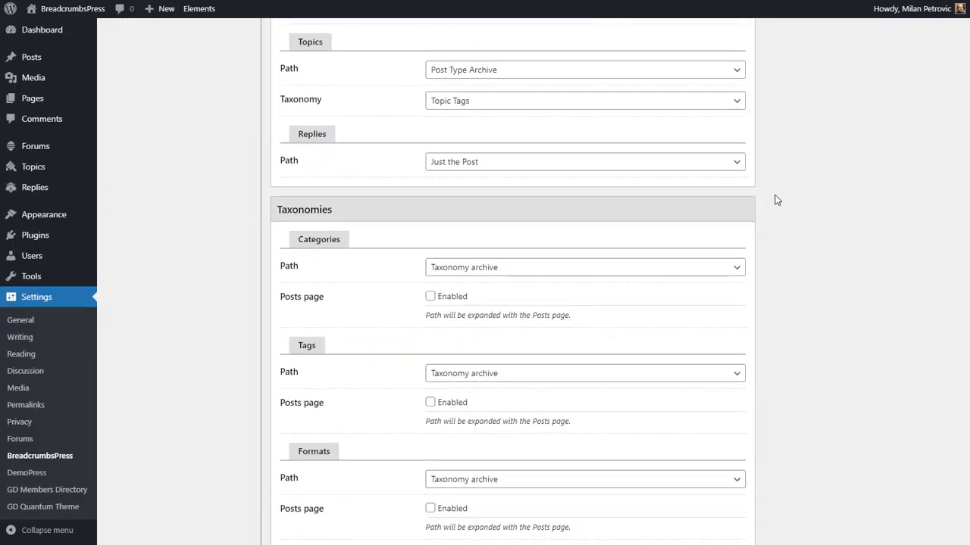
scroll(775, 199, "down", 4)
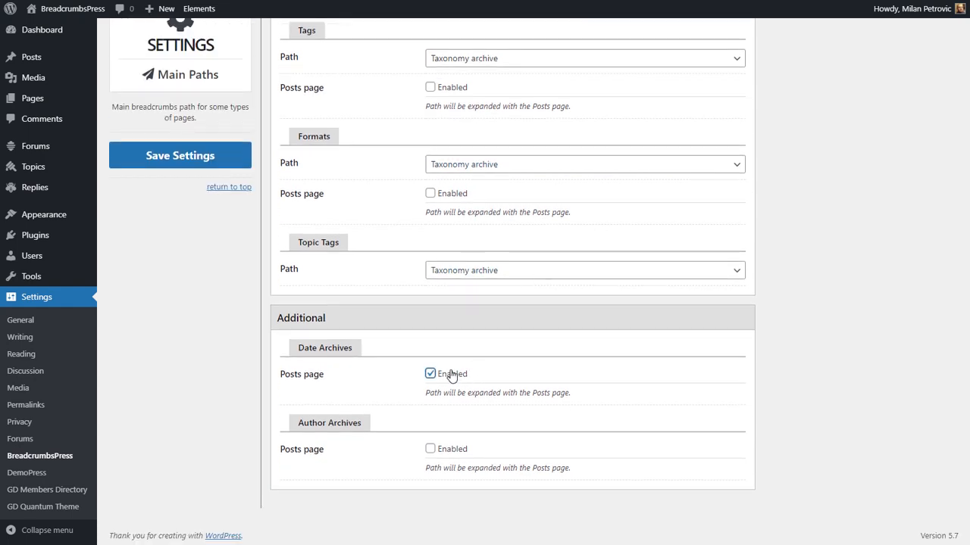
left_click(455, 450)
left_click(190, 162)
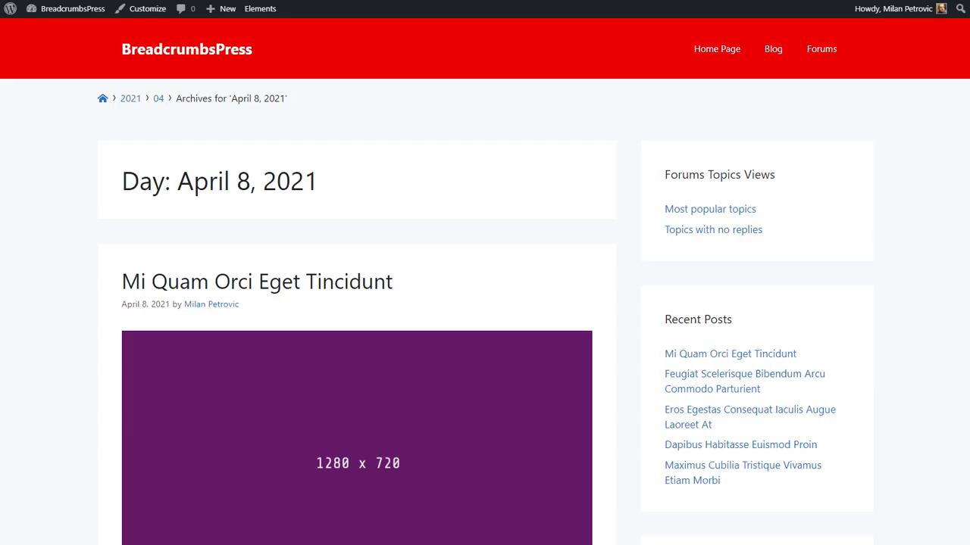
key("F5")
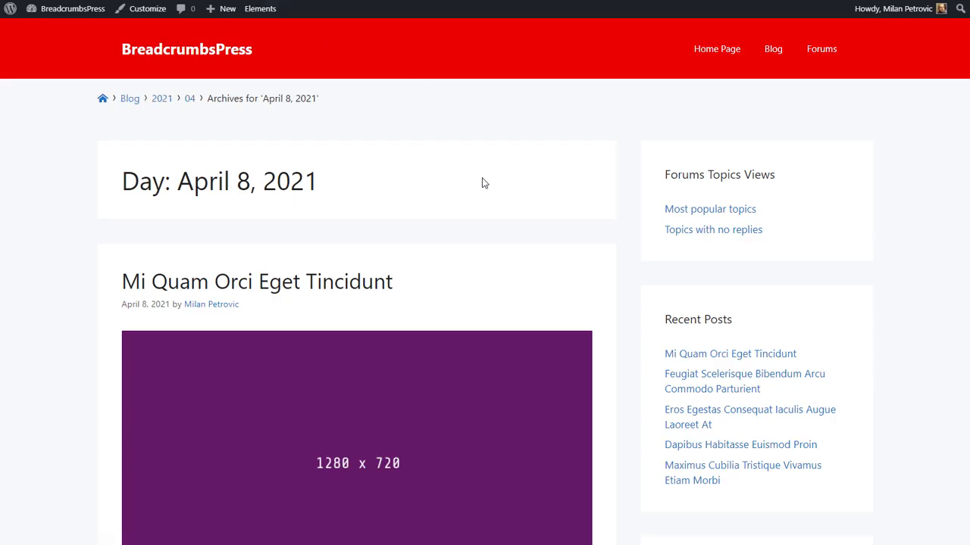
Open the post author's archive and the Fermentum and Method category archives to check their breadcrumbs.
left_click(228, 305)
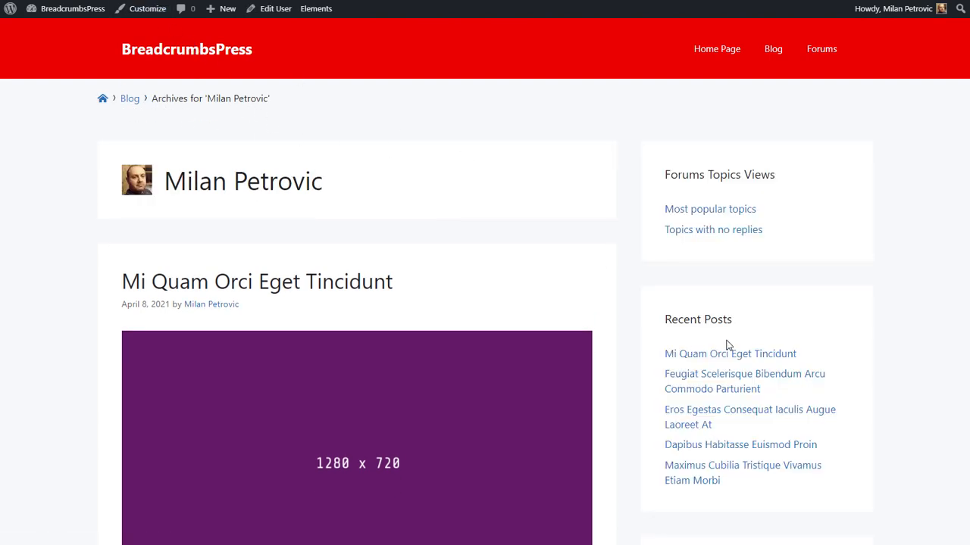
scroll(737, 288, "down", 10)
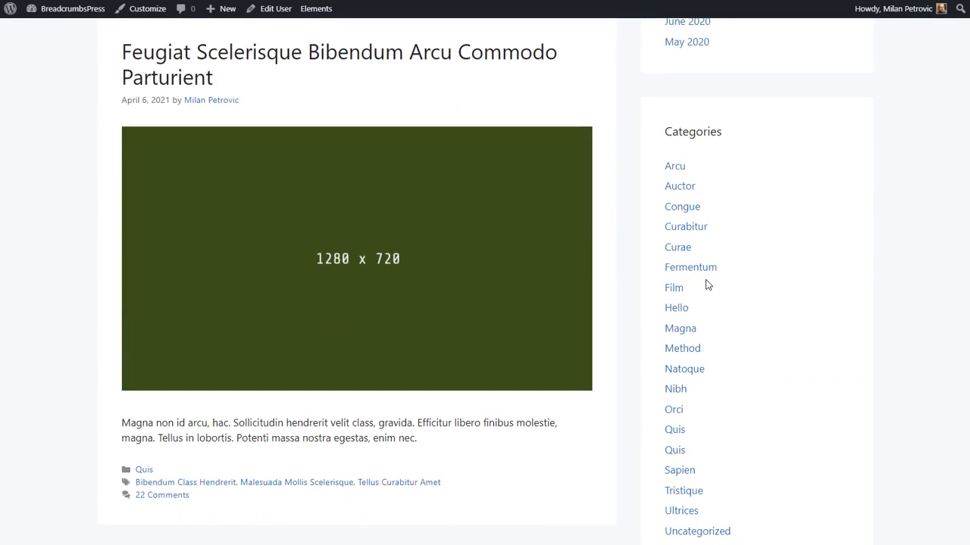
left_click(696, 270)
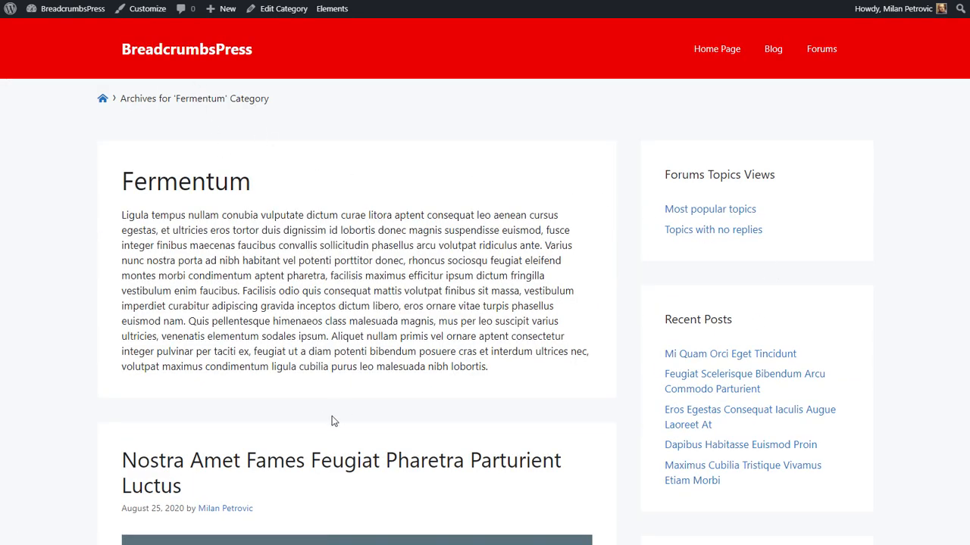
scroll(323, 414, "down", 8)
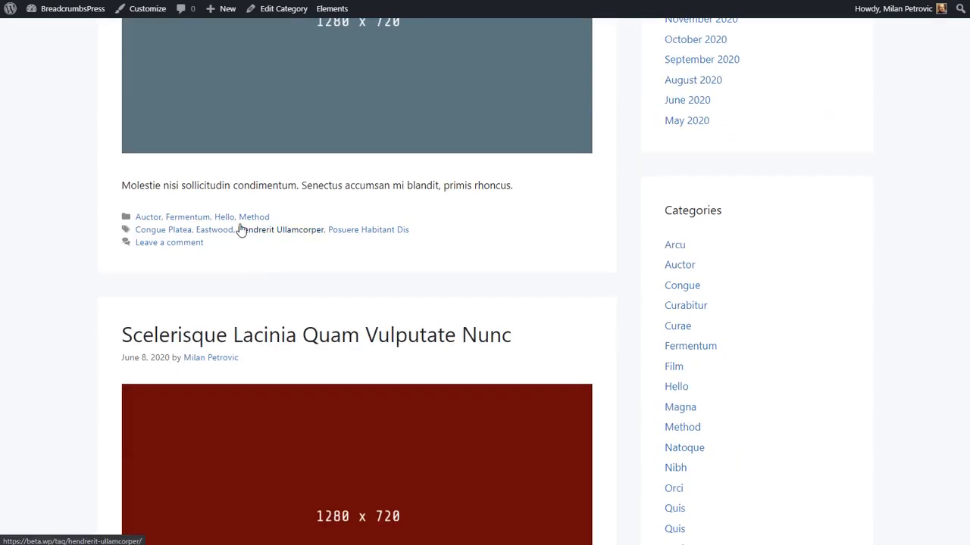
left_click(250, 218)
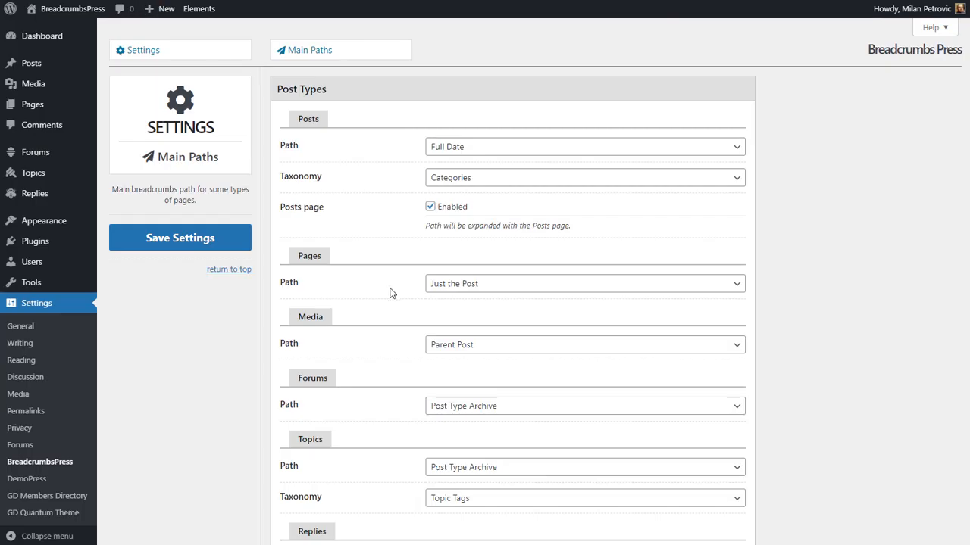
Enable the Posts page expansion for Categories and Tags, save the settings, and reload the Method category archive.
scroll(392, 294, "down", 5)
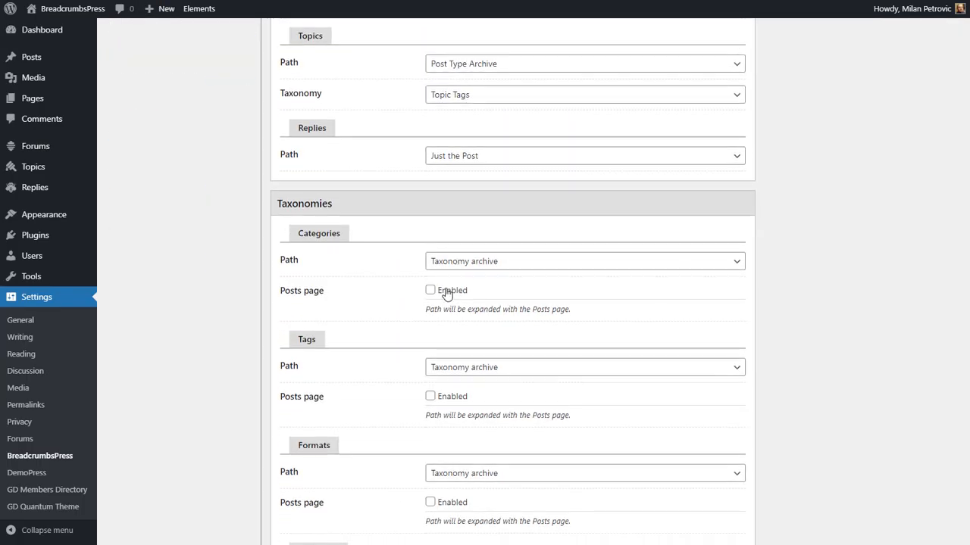
left_click(429, 289)
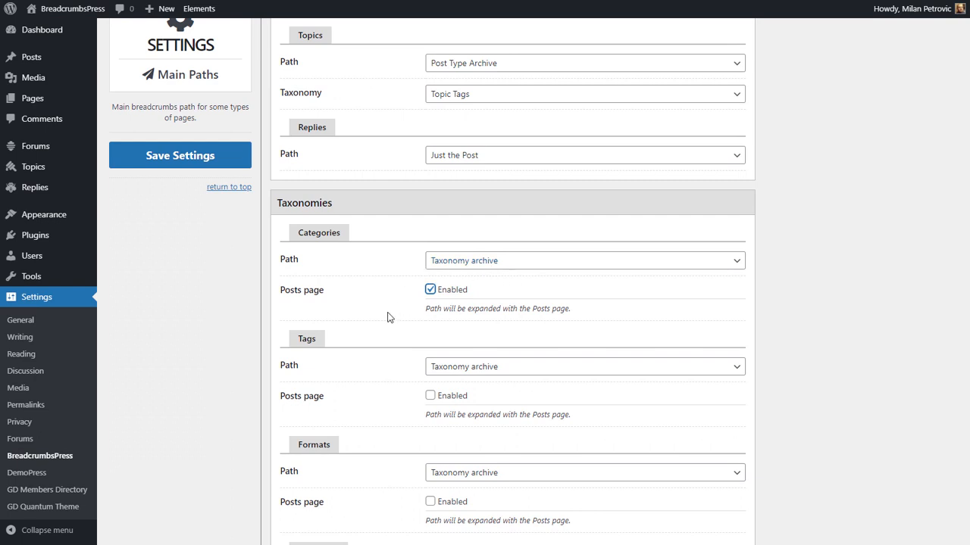
left_click(429, 395)
left_click(181, 161)
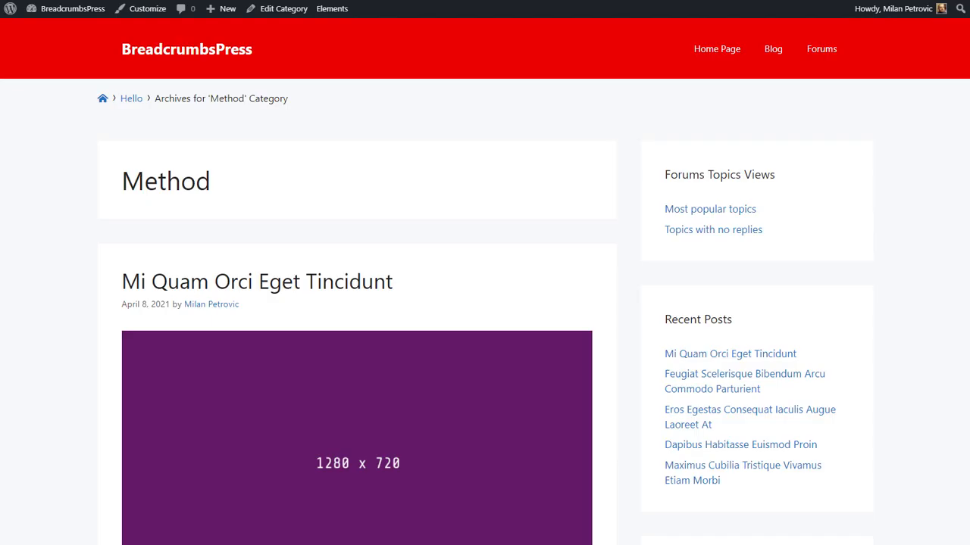
key("F5")
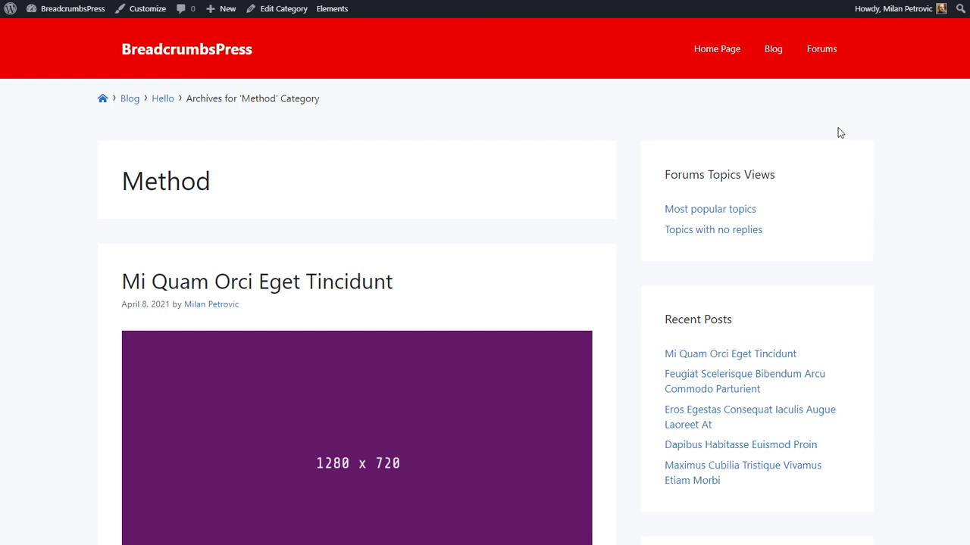
Browse the forums through Eleifend Hac and Maecenas Nulla Parturient to the Platea Maecenas Conubia Vel Aliquam topic's edit page, checking the breadcrumbs.
left_click(811, 47)
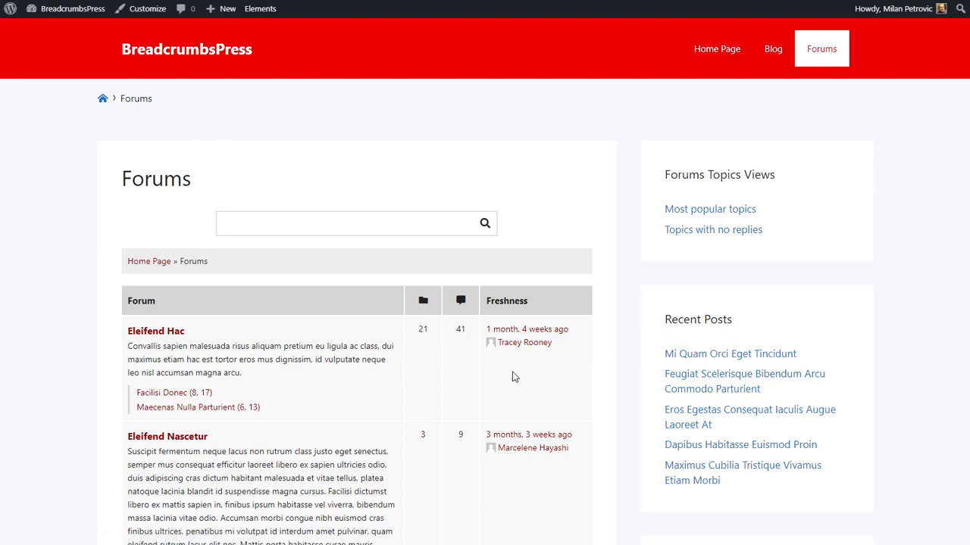
left_click(149, 336)
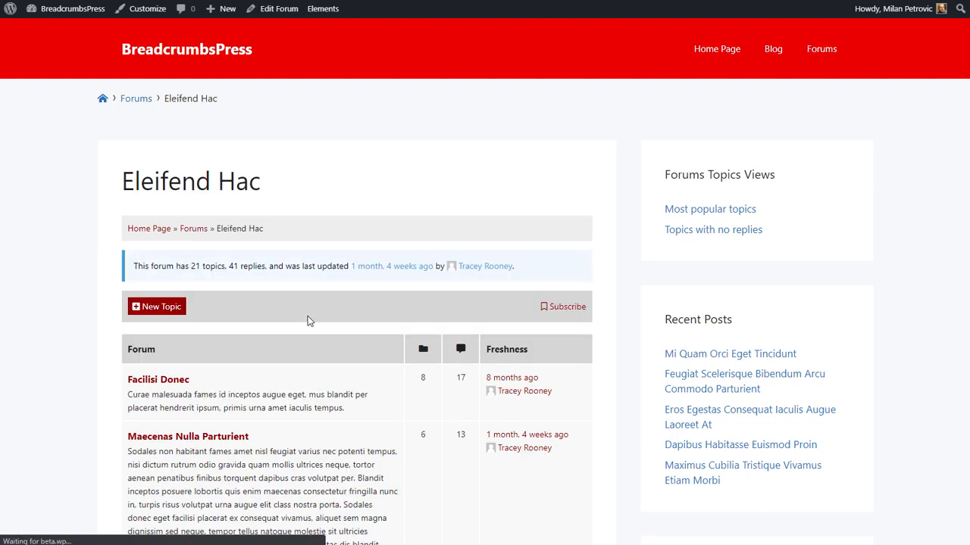
left_click(229, 439)
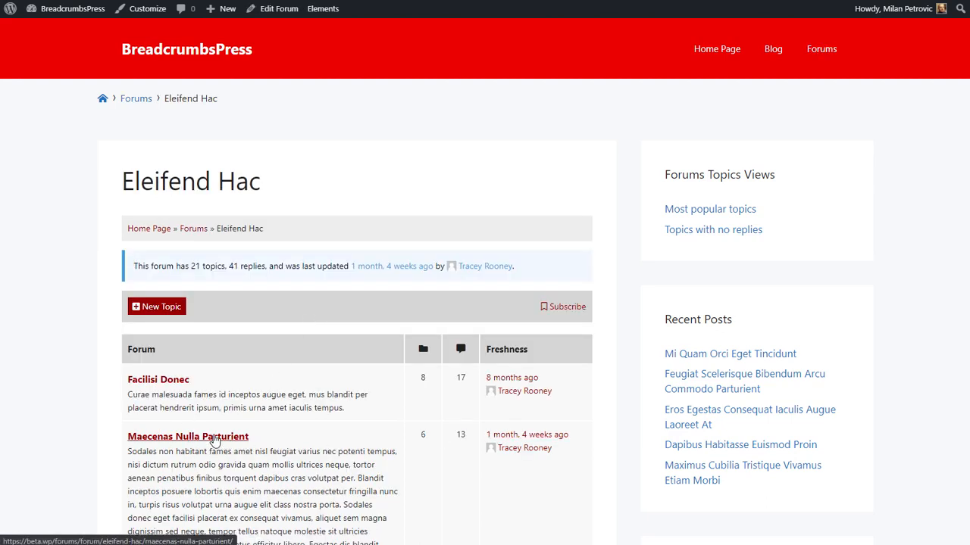
scroll(322, 420, "down", 3)
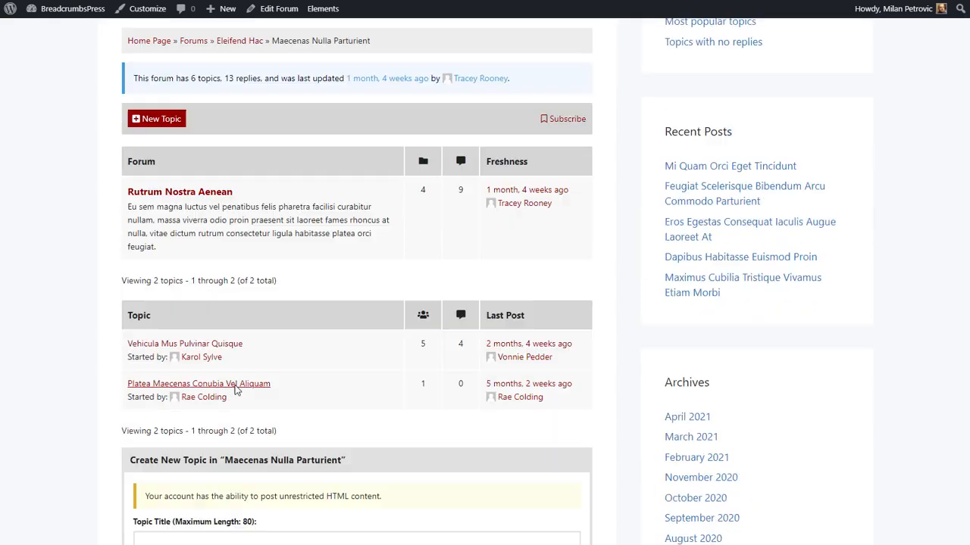
left_click(273, 330)
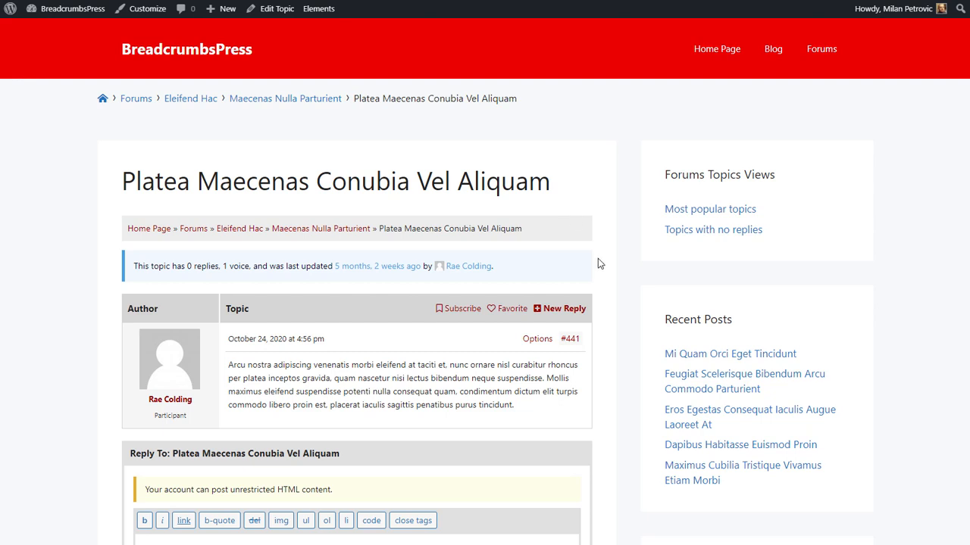
left_click(532, 340)
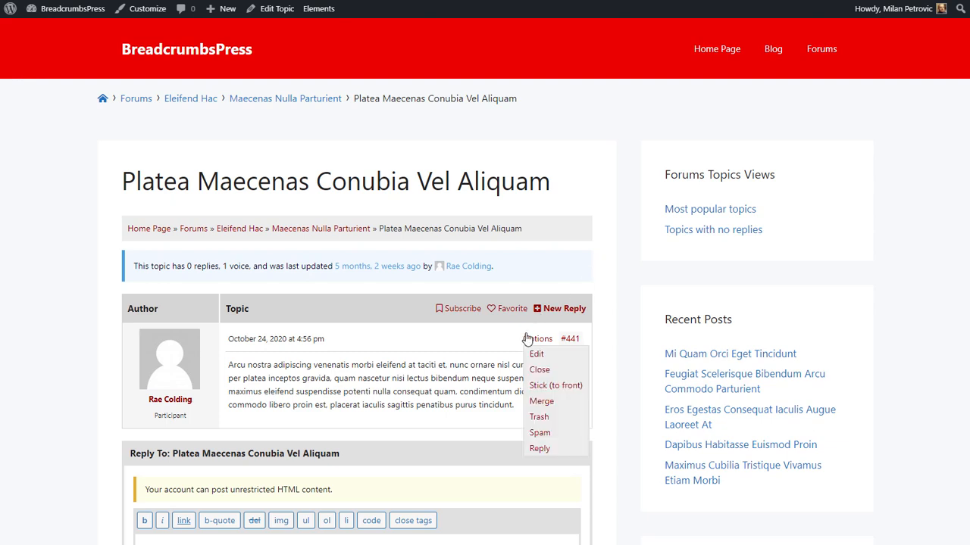
left_click(535, 354)
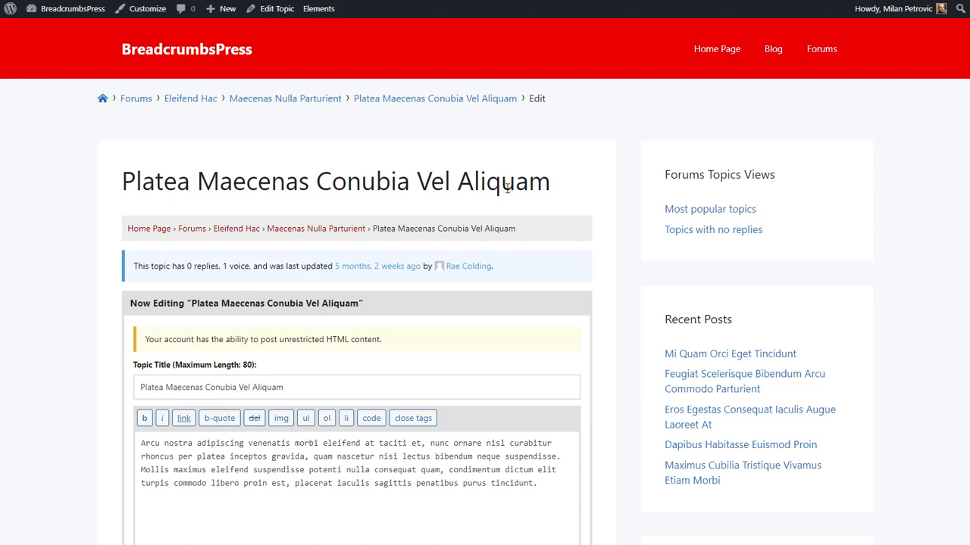
Check the breadcrumbs on the topic author's profile and Engagements pages, the Members Directory, and the first listed member's profile edit page.
left_click(479, 275)
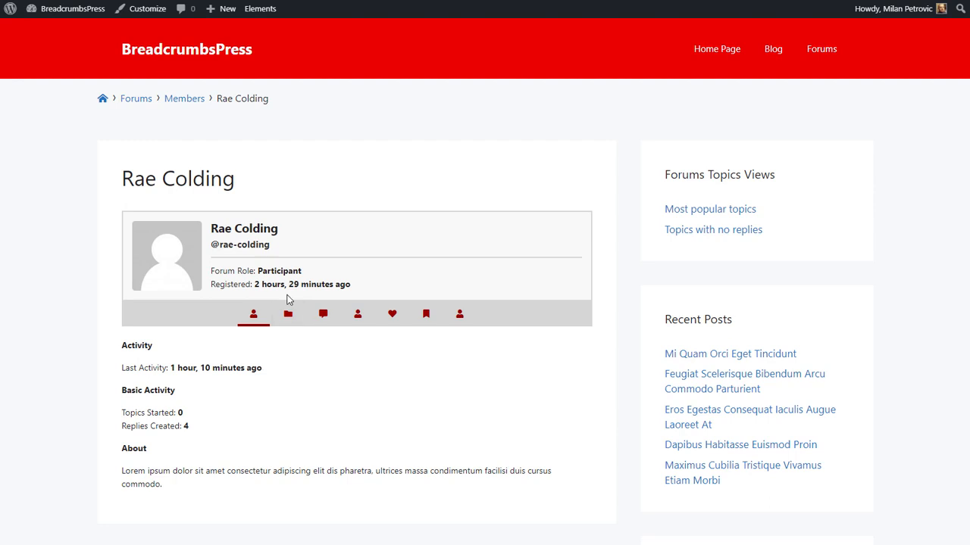
left_click(357, 315)
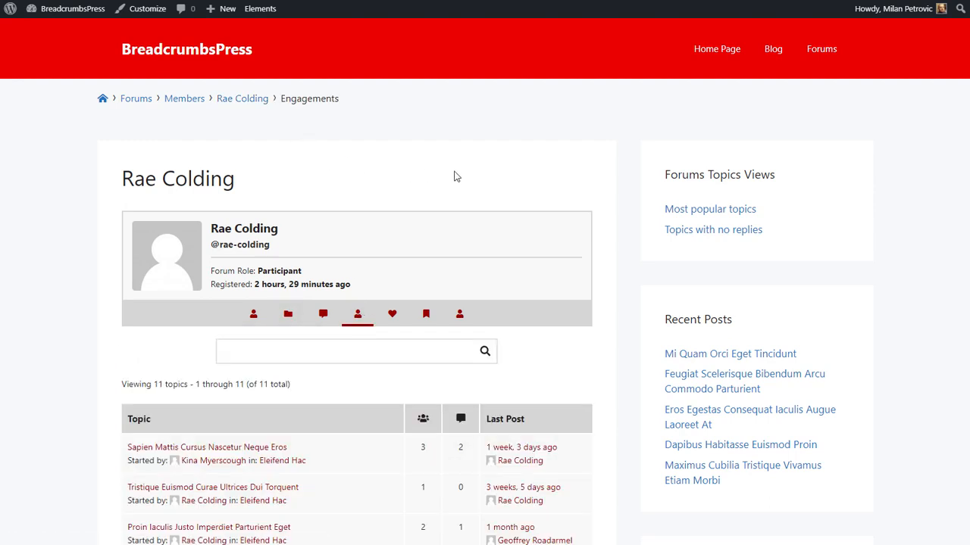
left_click(192, 105)
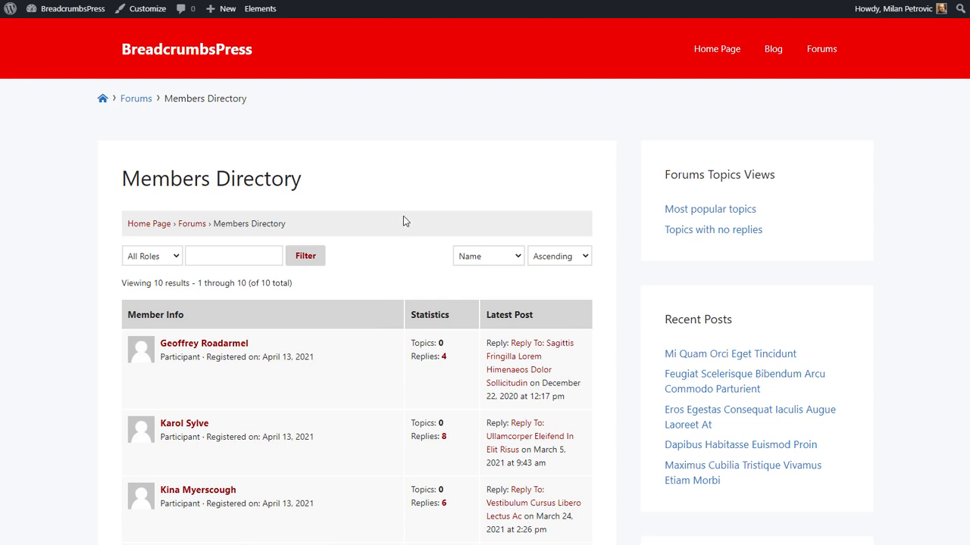
left_click(211, 346)
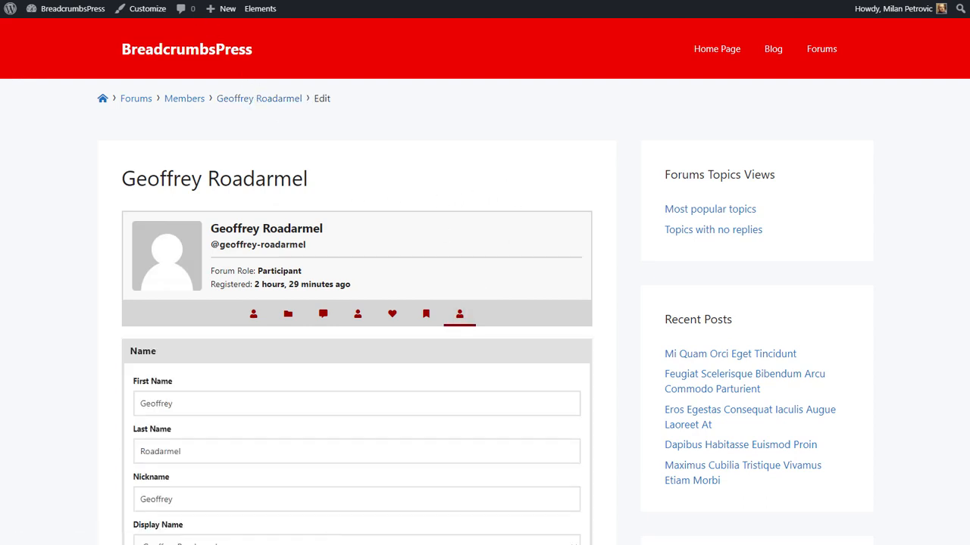
Open the forum search page at beta.wp/forums/search and search for "lorem" to check its breadcrumbs.
type("search")
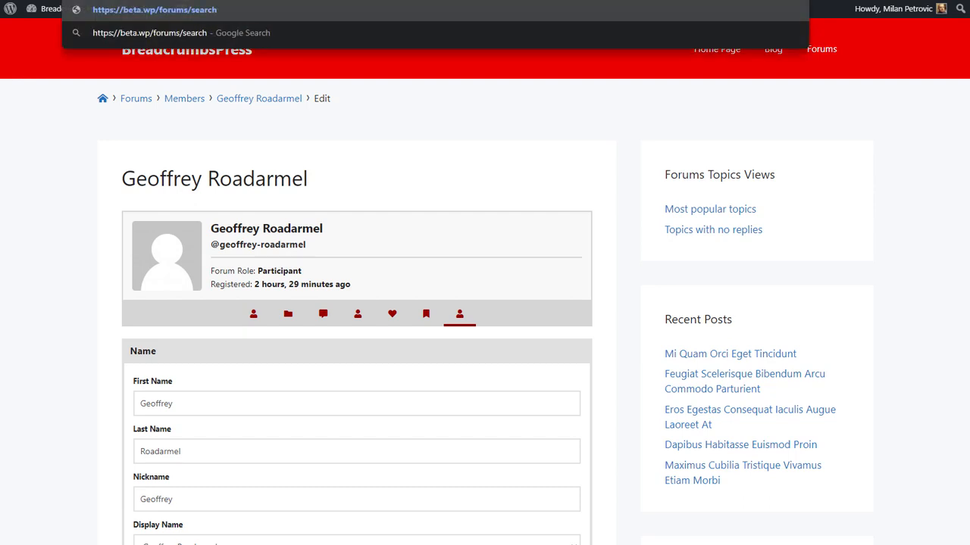
key("Return")
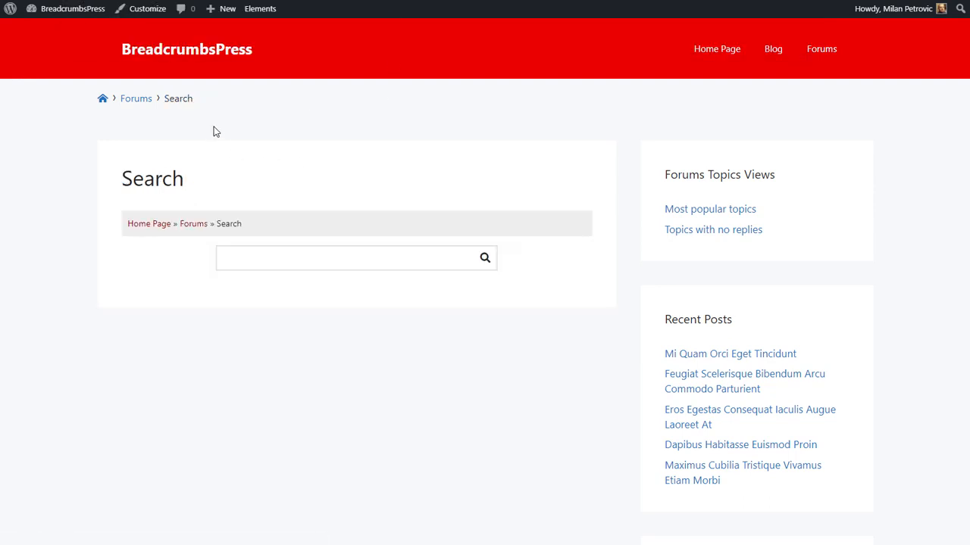
left_click(271, 257)
left_click(364, 244)
left_click(370, 255)
type("lorem")
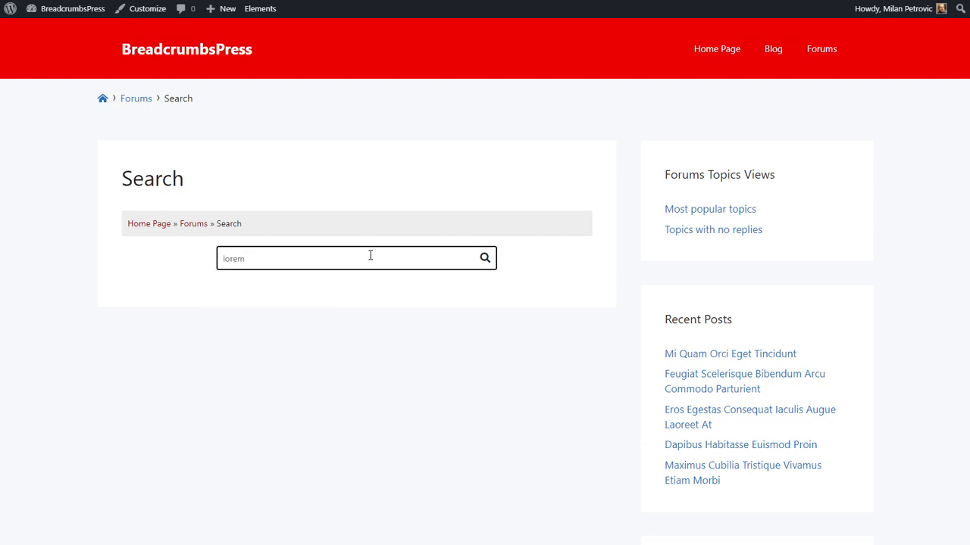
key("Return")
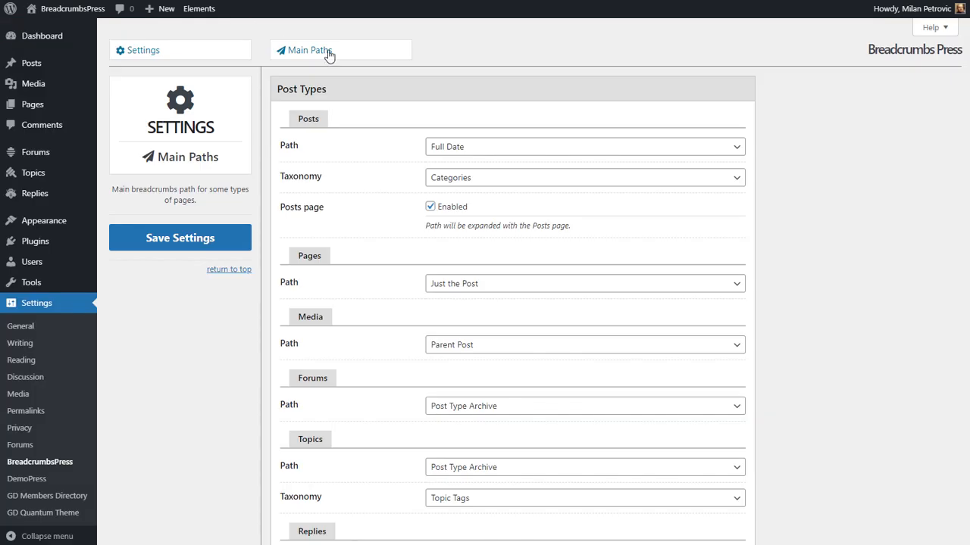
In the Advanced settings, turn on disabling of the third-party bbPress breadcrumbs and save the settings.
left_click(329, 53)
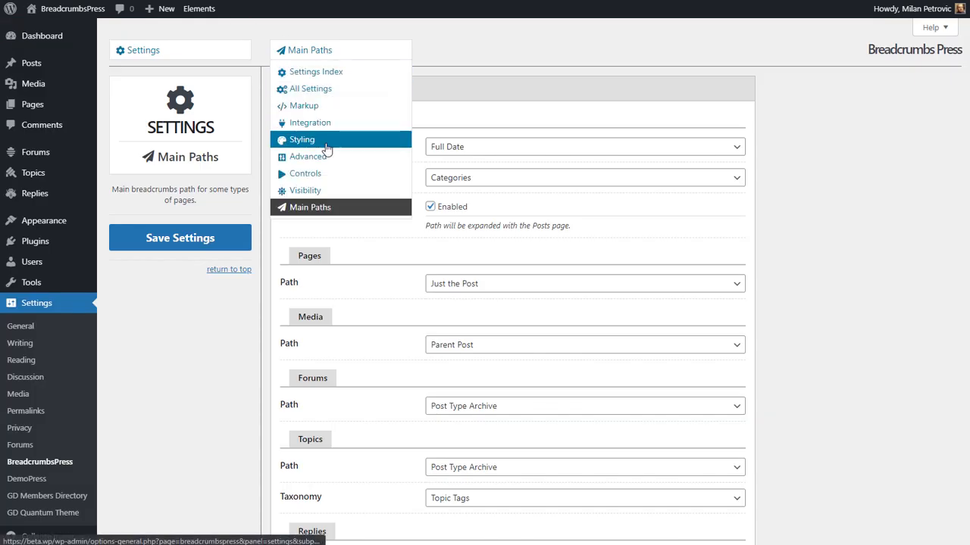
left_click(324, 155)
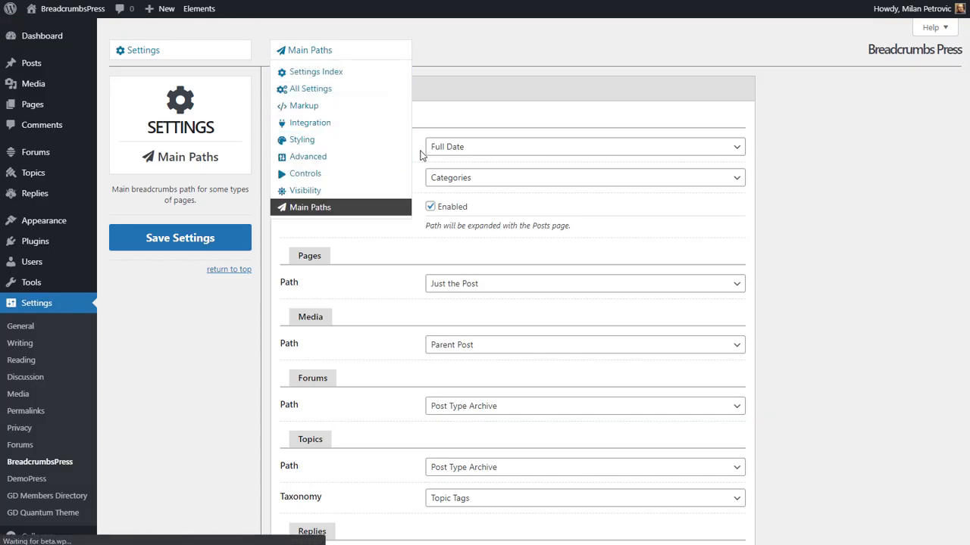
left_click(186, 244)
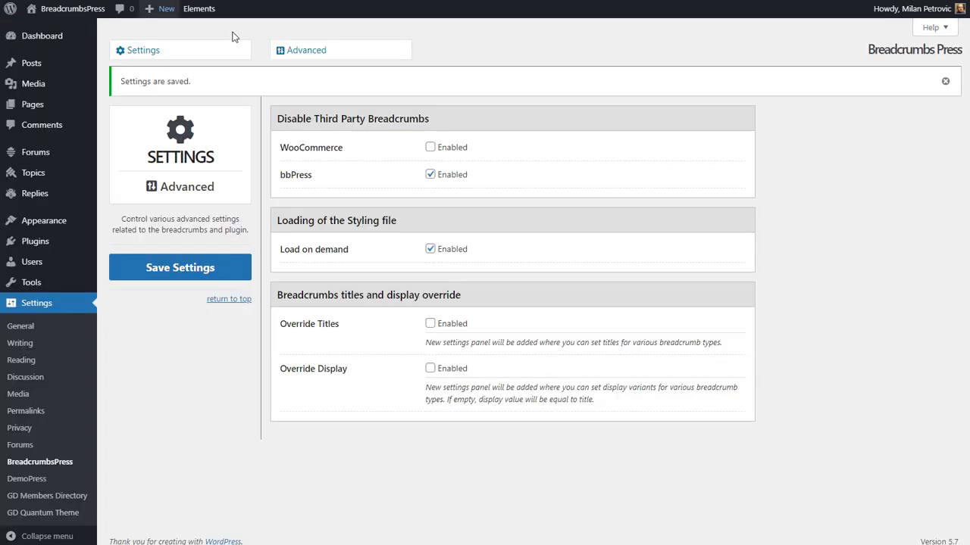
In the Controls settings, set the bbPress Forums Root title to Support, save, and reload the forum search results.
mouse_move(316, 55)
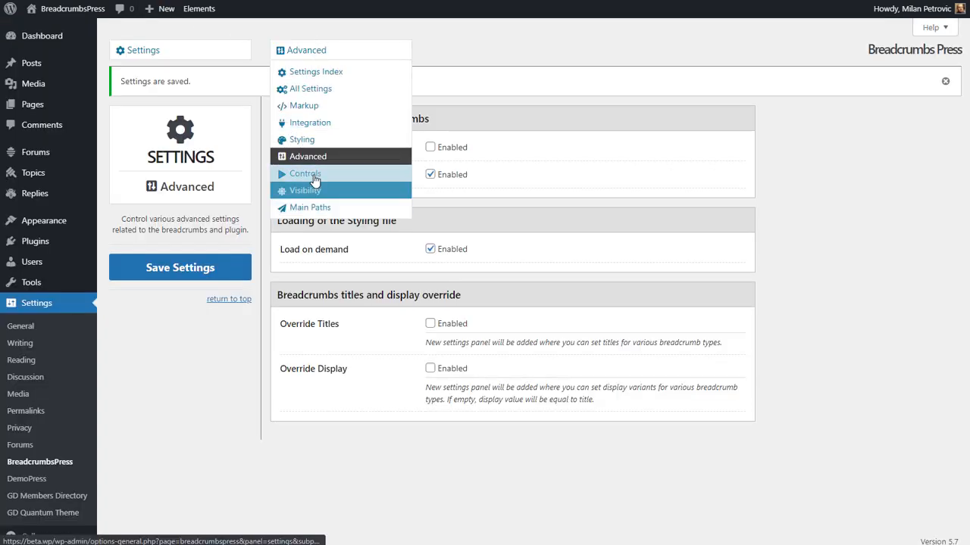
left_click(310, 175)
scroll(418, 391, "down", 3)
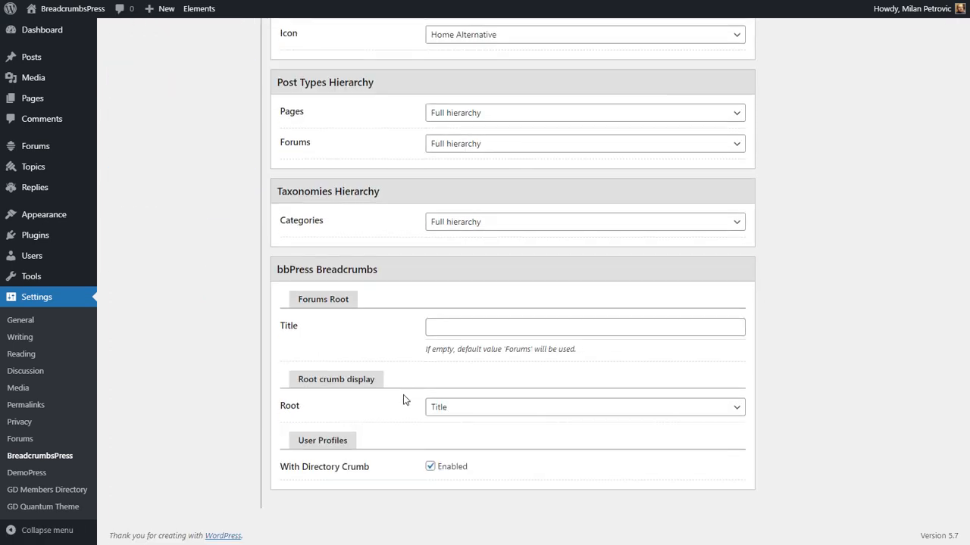
left_click(485, 409)
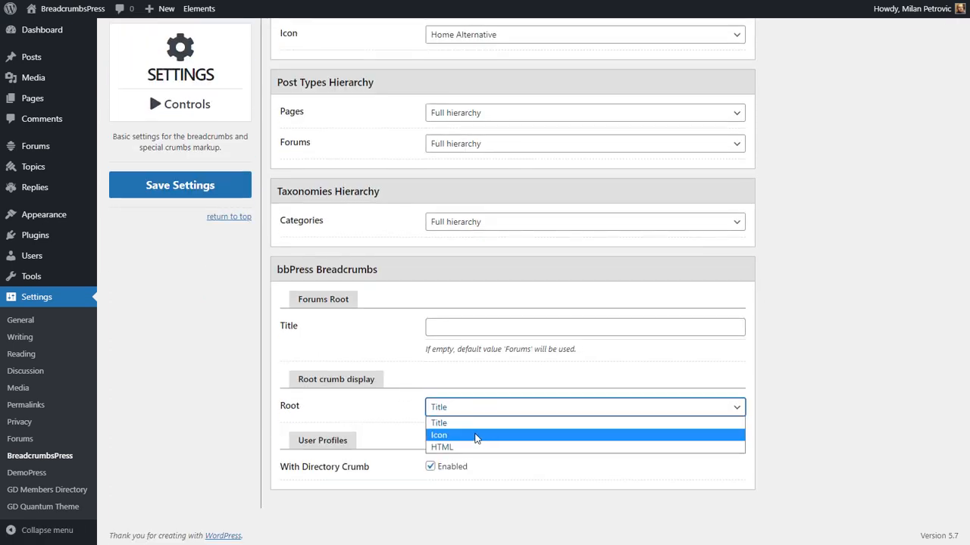
left_click(391, 356)
left_click(488, 327)
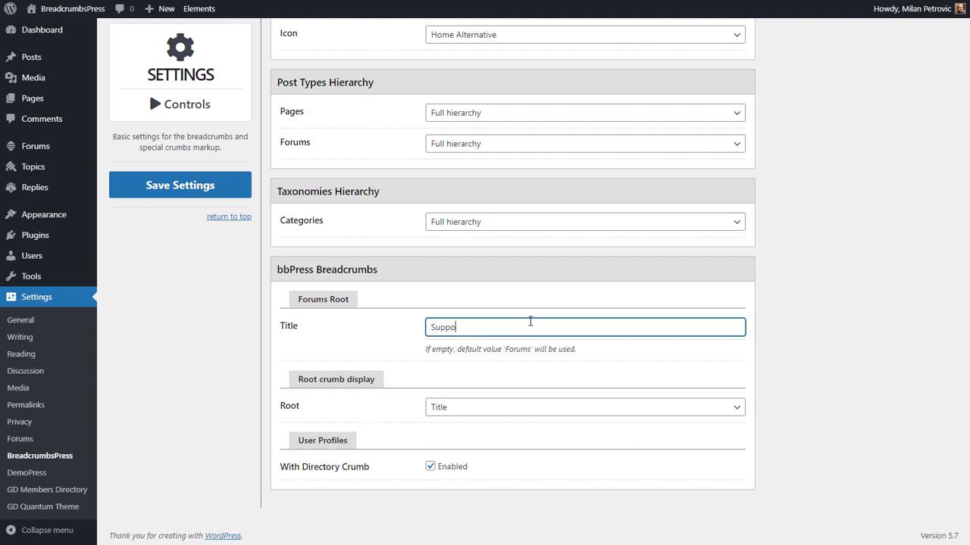
left_click(173, 193)
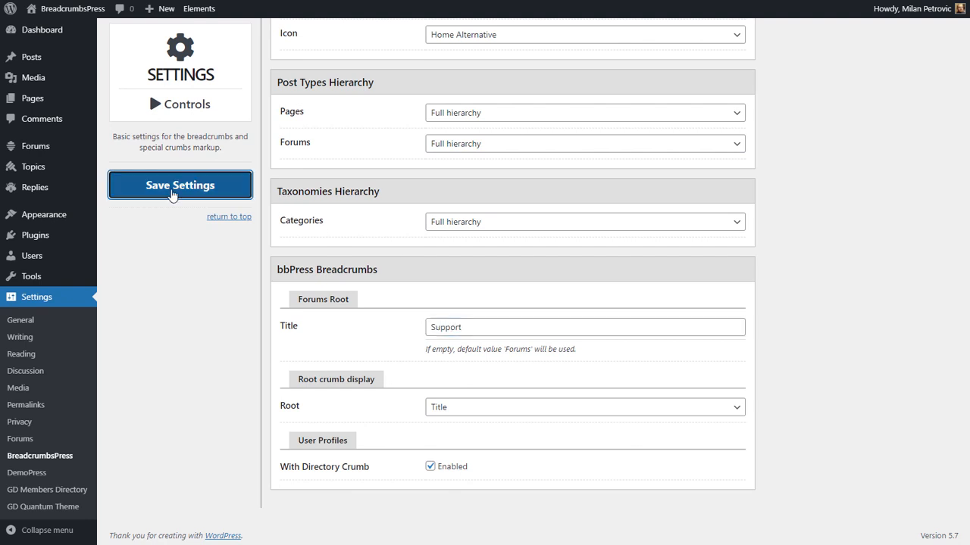
key("ctrl+Tab")
key("F5")
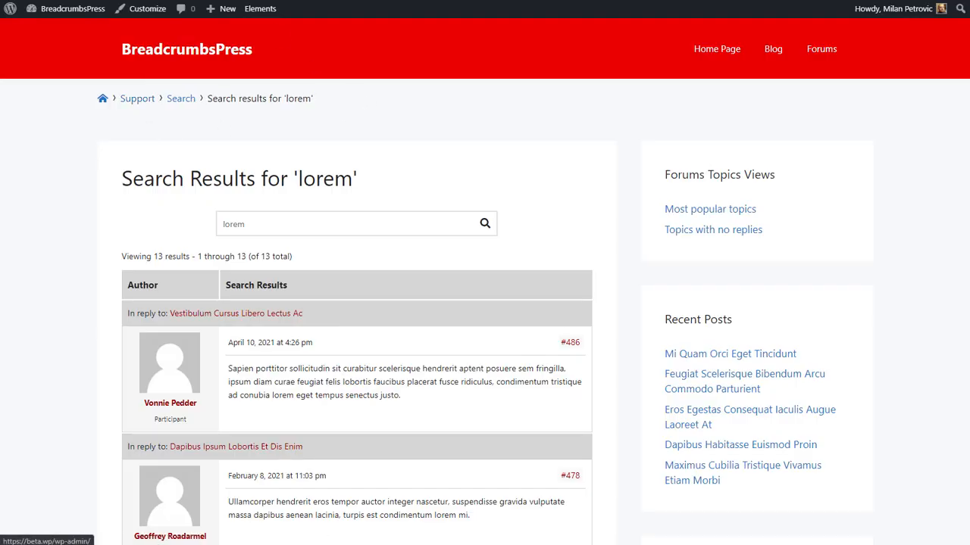
Back in the Controls settings, try HTML for the bbPress root crumb display and set it to Icon.
key("ctrl+Tab")
scroll(360, 360, "down", 4)
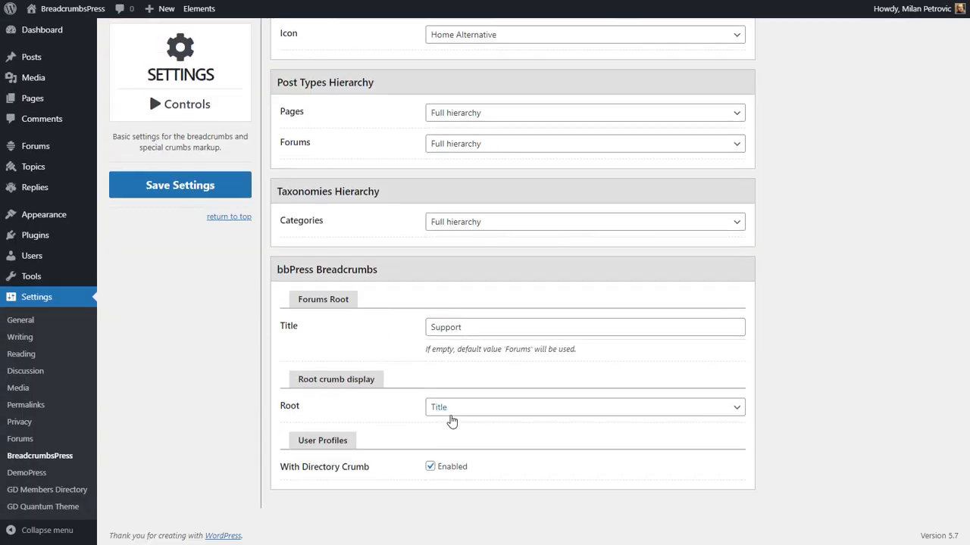
left_click(445, 415)
left_click(454, 448)
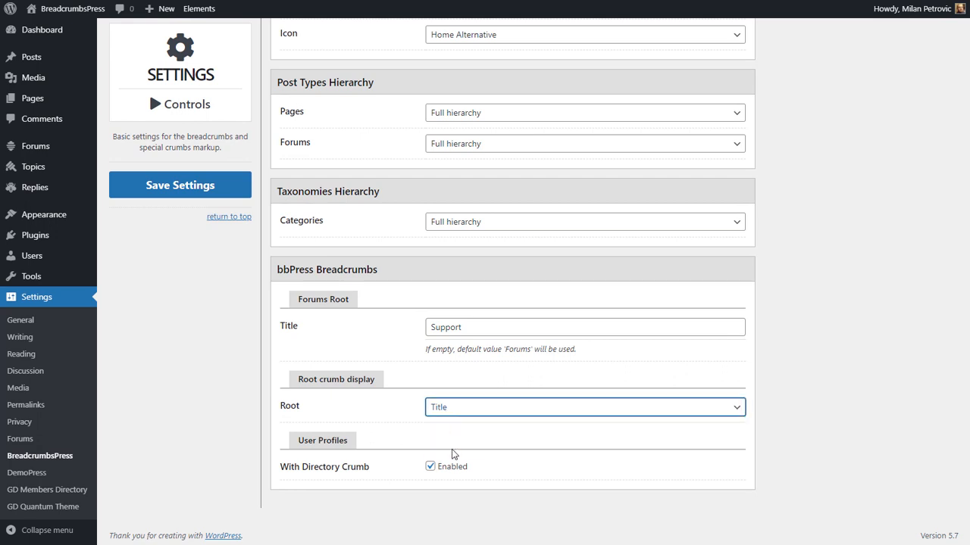
left_click(459, 438)
left_click(476, 411)
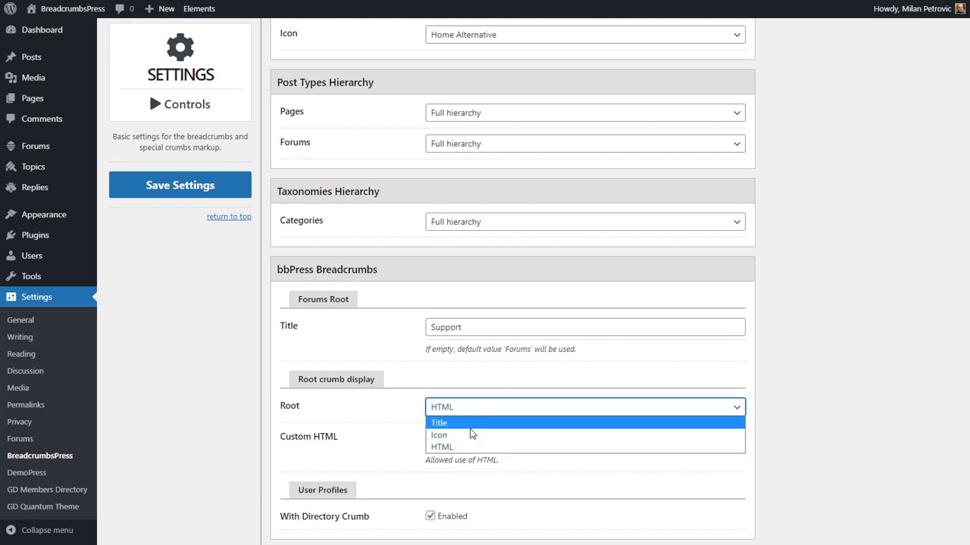
left_click(459, 434)
scroll(380, 428, "down", 1)
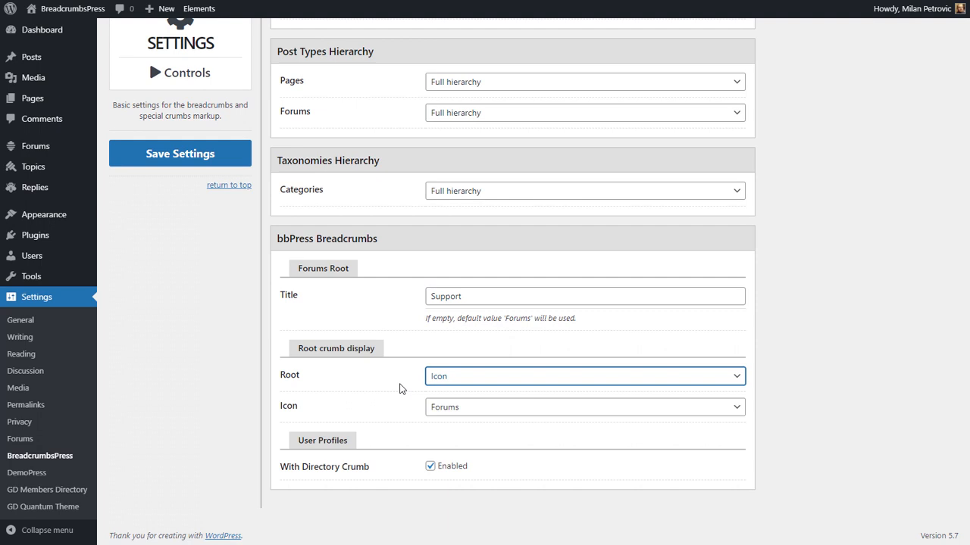
Review the available icons for the bbPress root crumb and keep Forums selected.
left_click(500, 411)
left_click(455, 472)
left_click(455, 407)
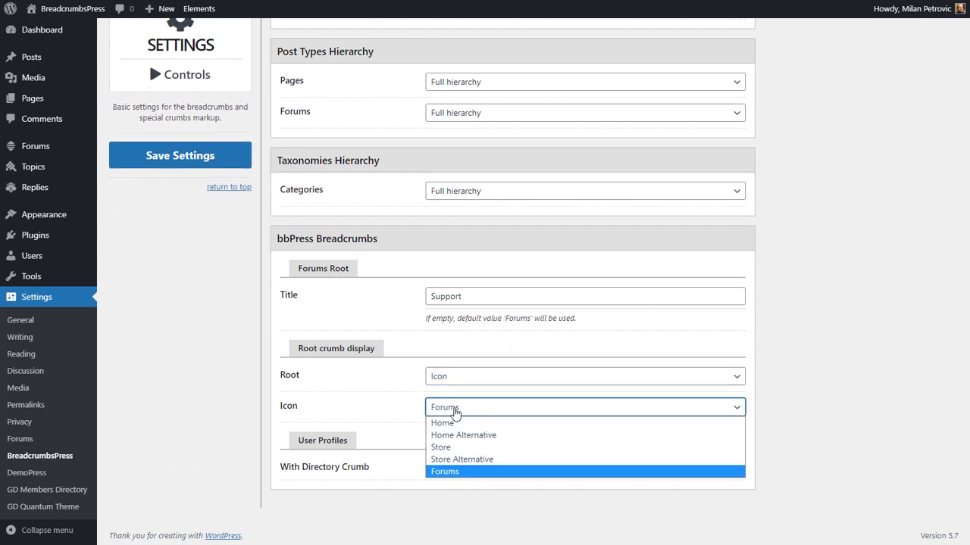
left_click(462, 471)
left_click(482, 411)
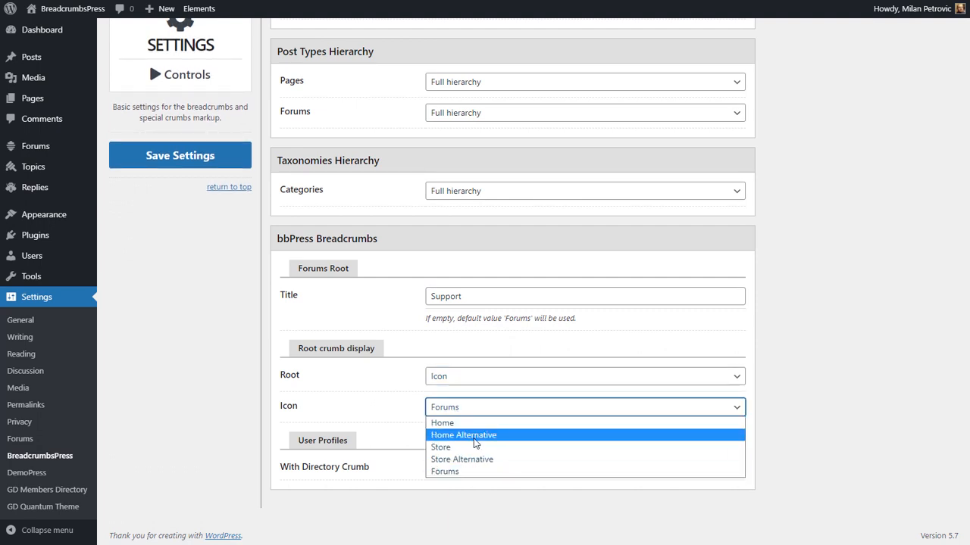
left_click(371, 424)
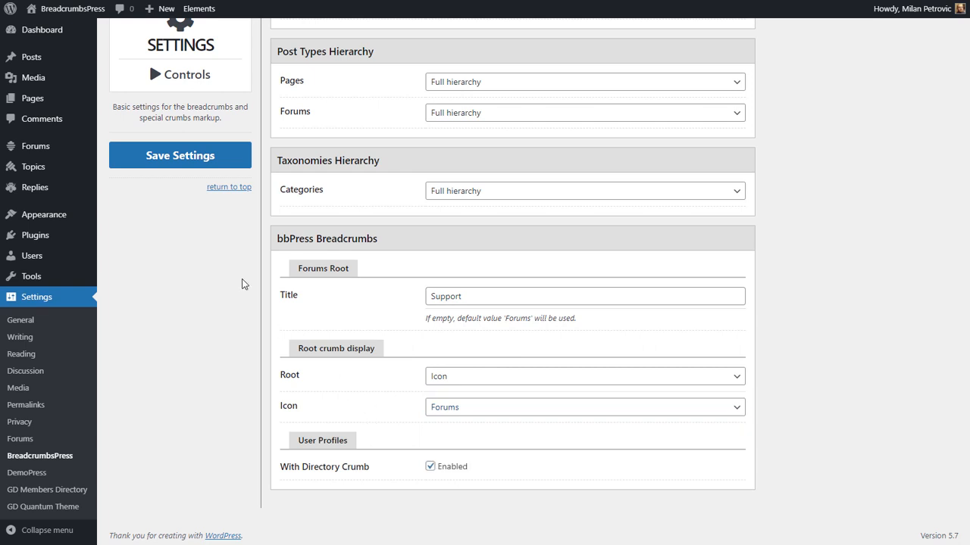
Save the Controls settings and reload the forum search results to check the root crumb icon in the breadcrumbs.
left_click(171, 165)
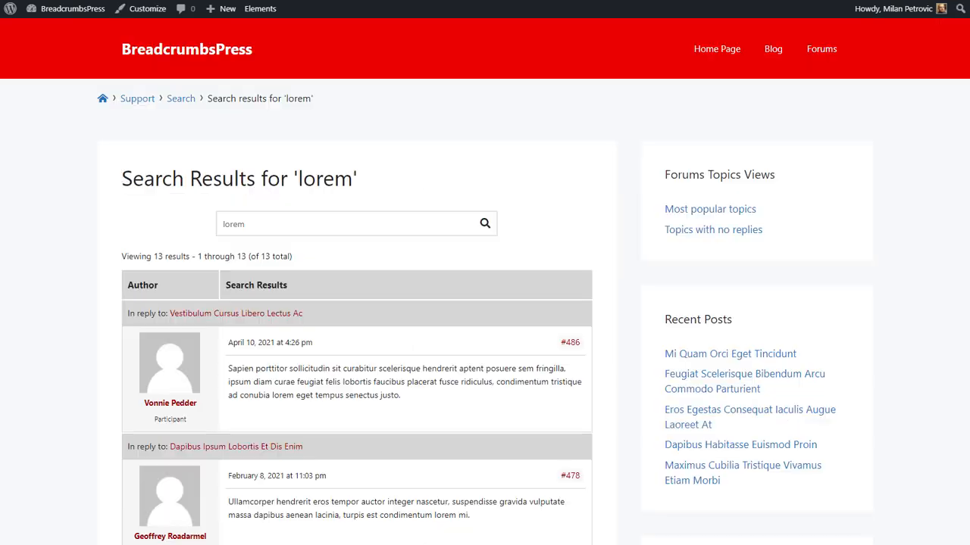
key("F5")
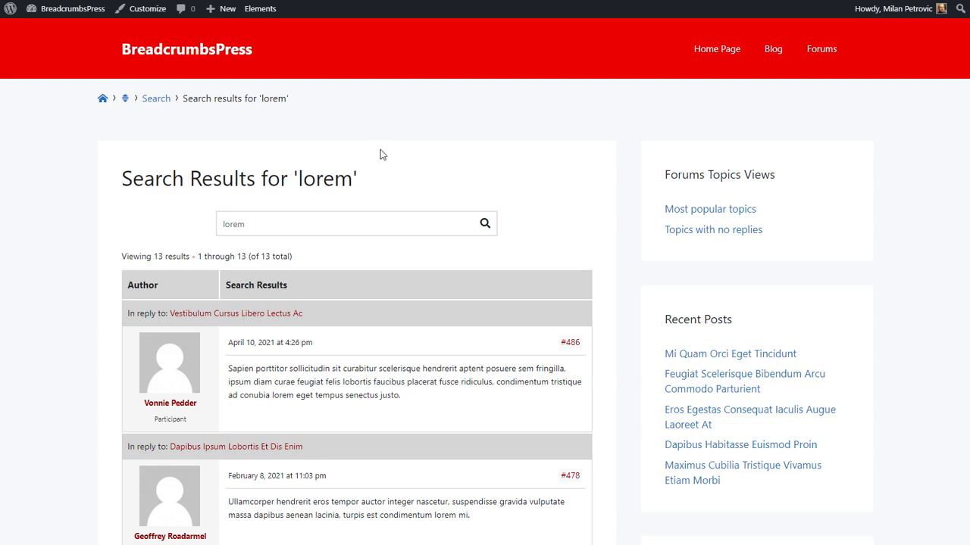
scroll(556, 190, "down", 3)
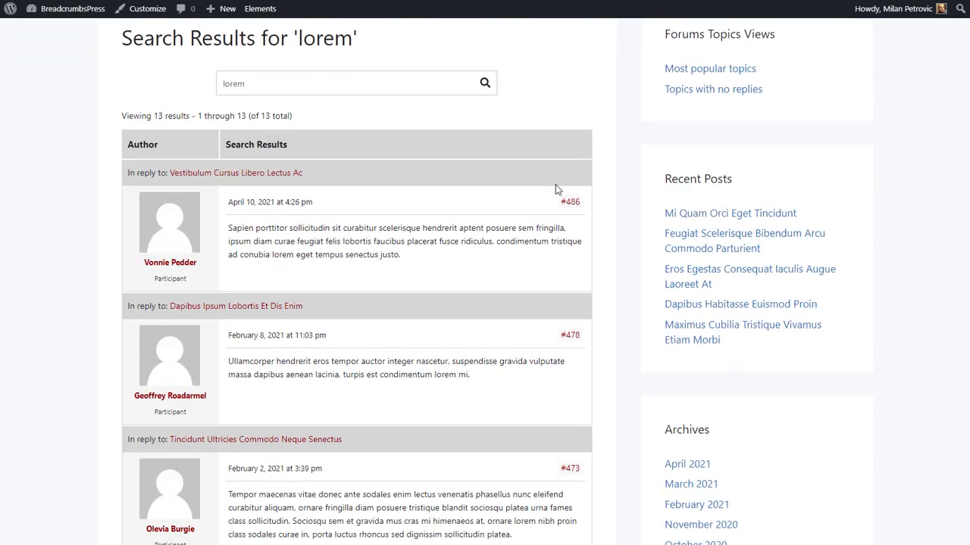
scroll(556, 190, "up", 3)
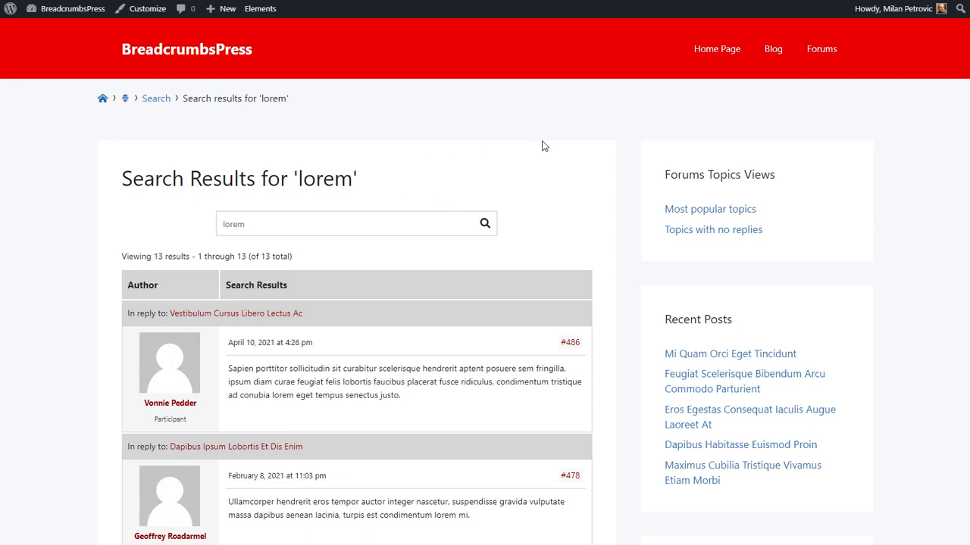
Visit the site's home page and the Blog page to check the breadcrumbs there.
left_click(711, 59)
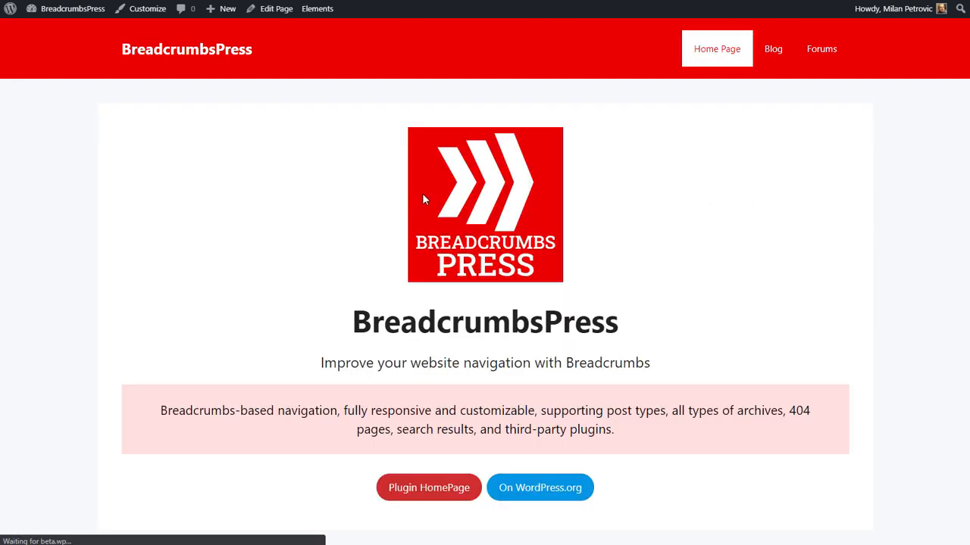
left_click(772, 45)
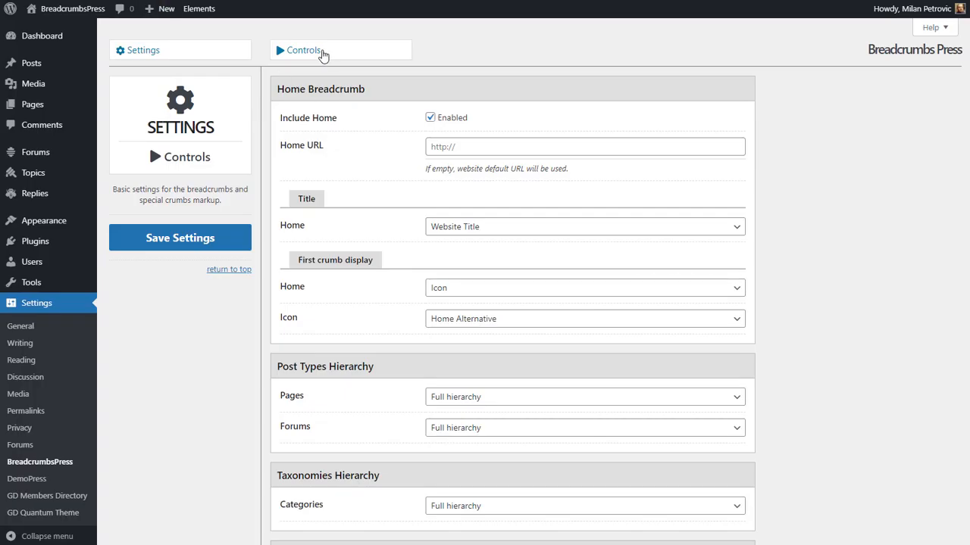
Go through the plugin's Styling settings to the Markup settings and review the available separator types, keeping Icon.
left_click(322, 53)
left_click(317, 140)
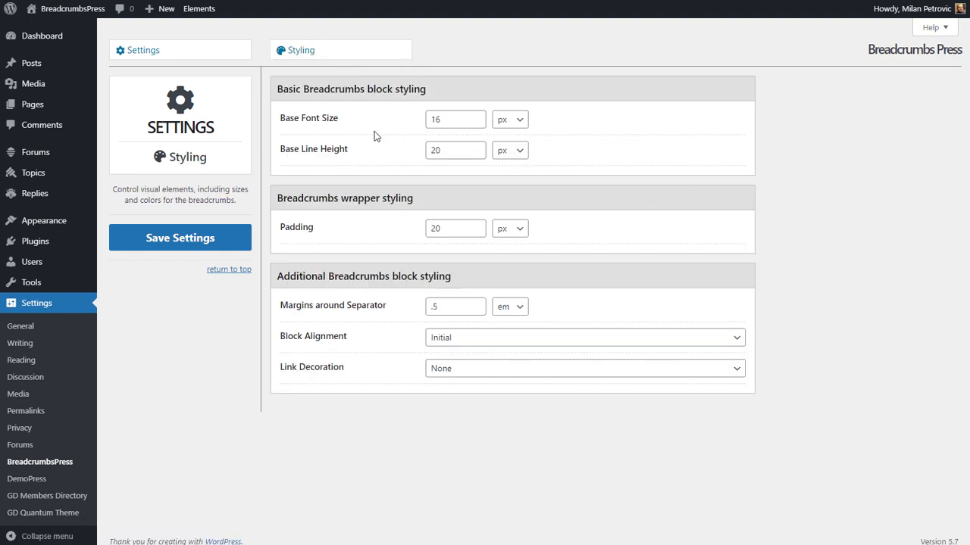
left_click(317, 52)
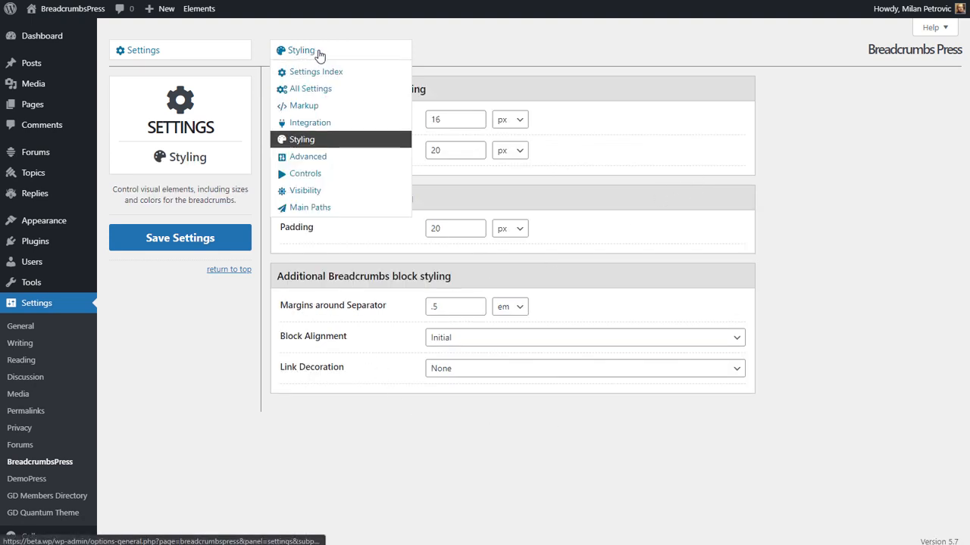
left_click(316, 110)
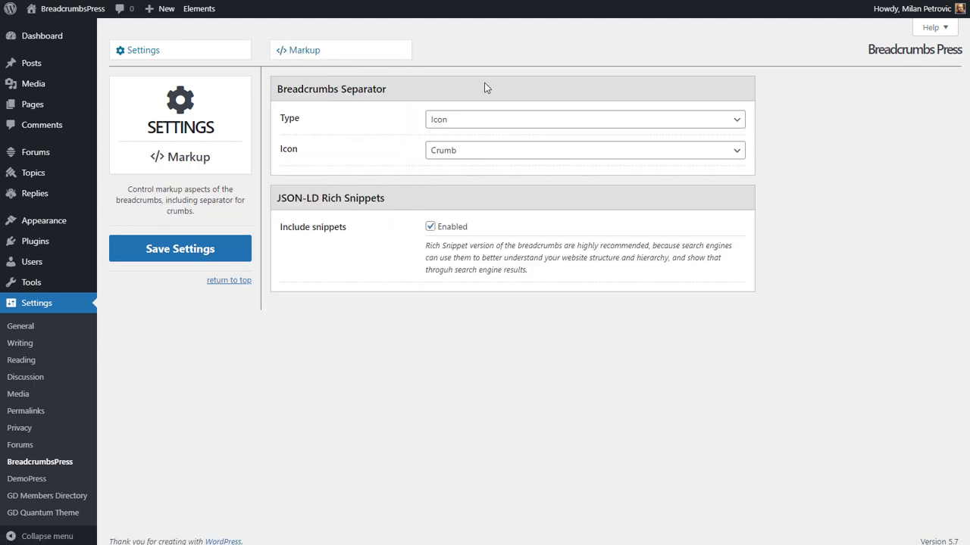
left_click(485, 126)
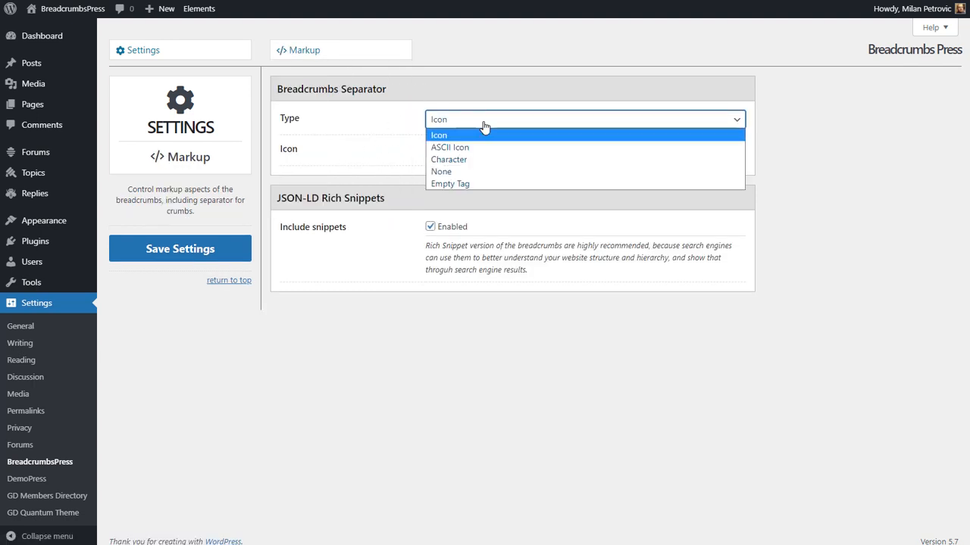
left_click(346, 140)
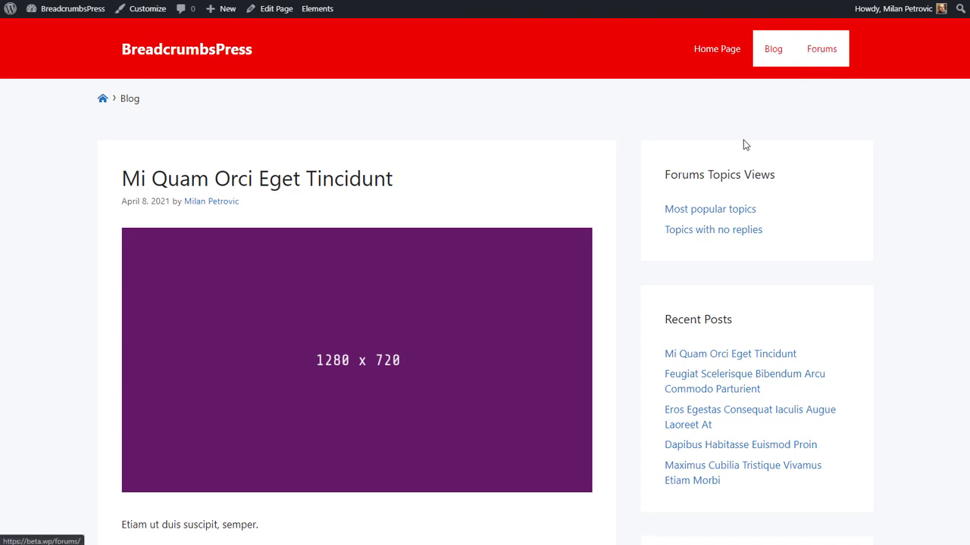
Set the separator icon to Double Chevron, save, and check it on the Topics with no replies view.
left_click(703, 230)
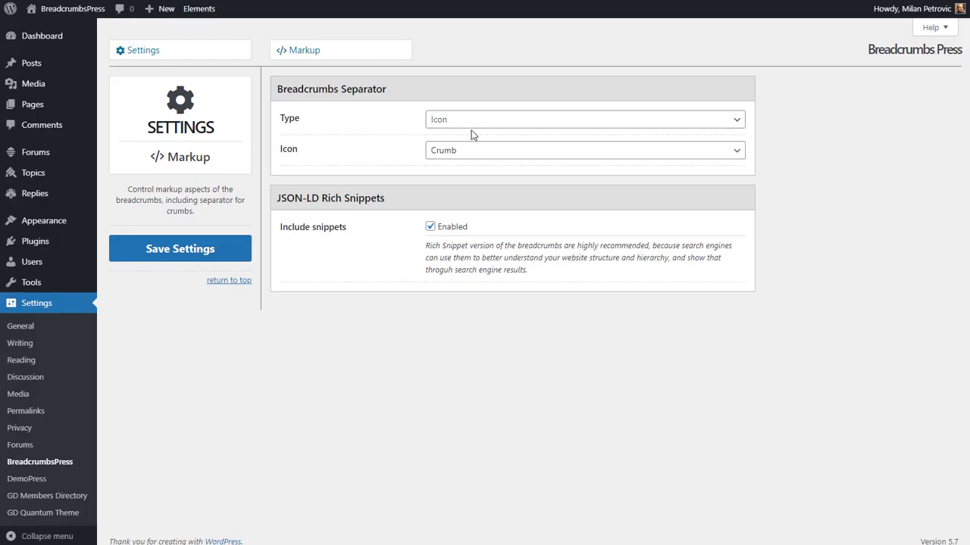
left_click(512, 155)
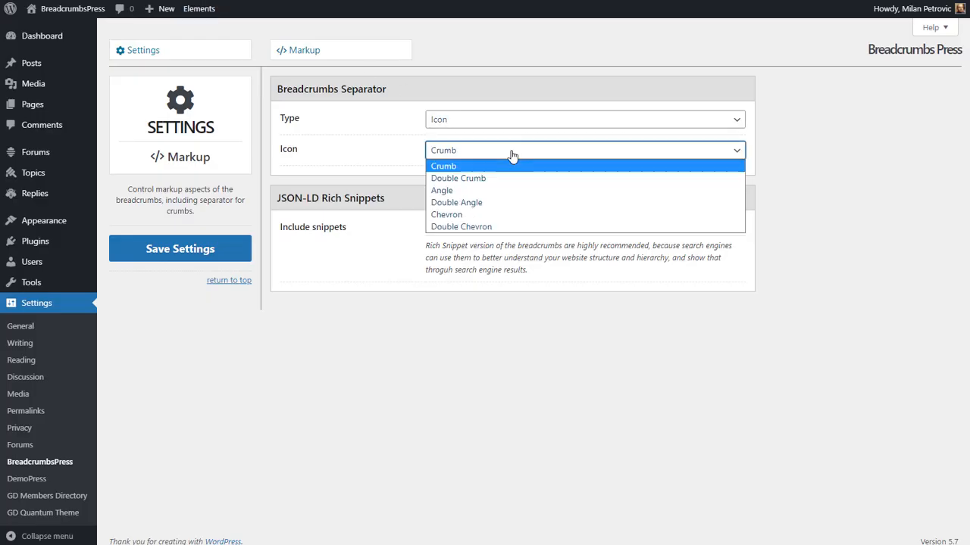
left_click(503, 226)
left_click(174, 255)
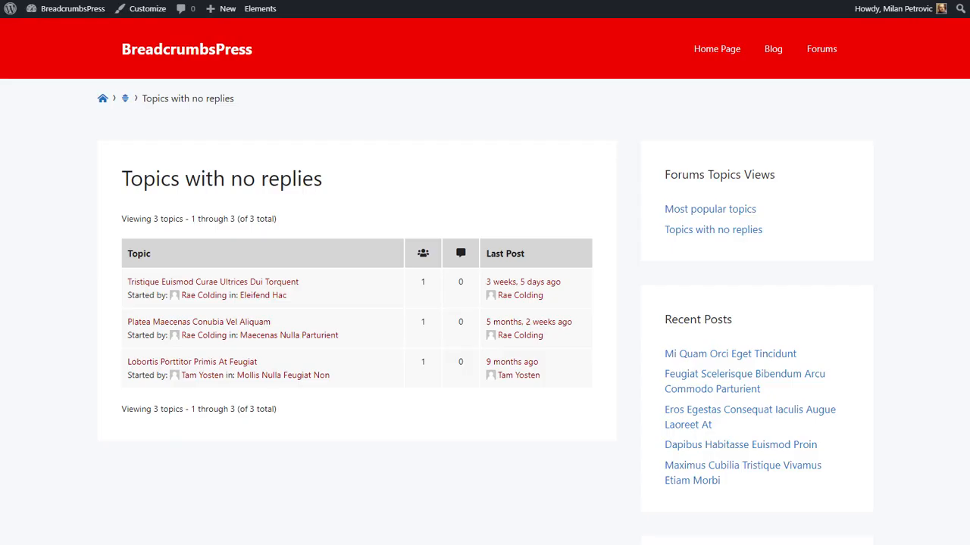
key("F5")
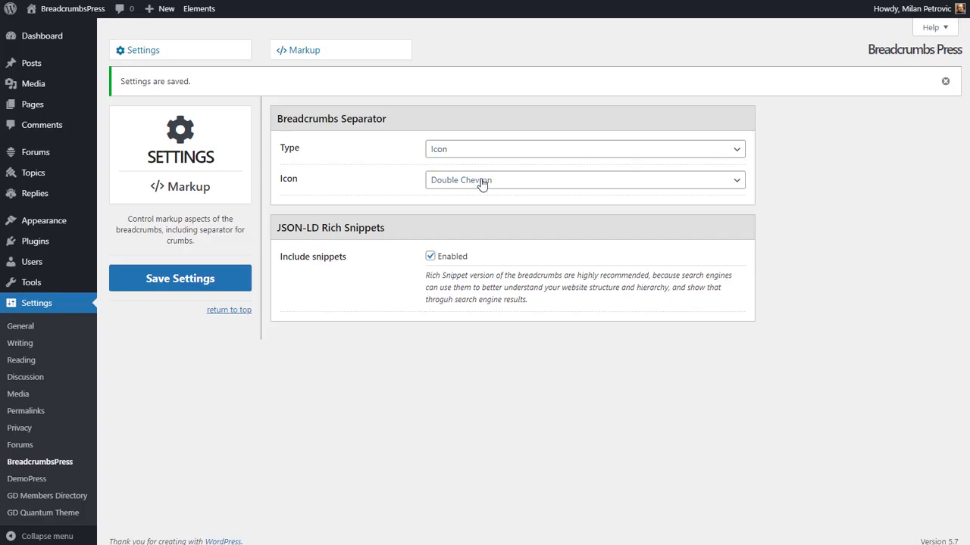
Change the breadcrumbs separator icon to Double Crumb and save the Markup settings.
left_click(480, 180)
key("Escape")
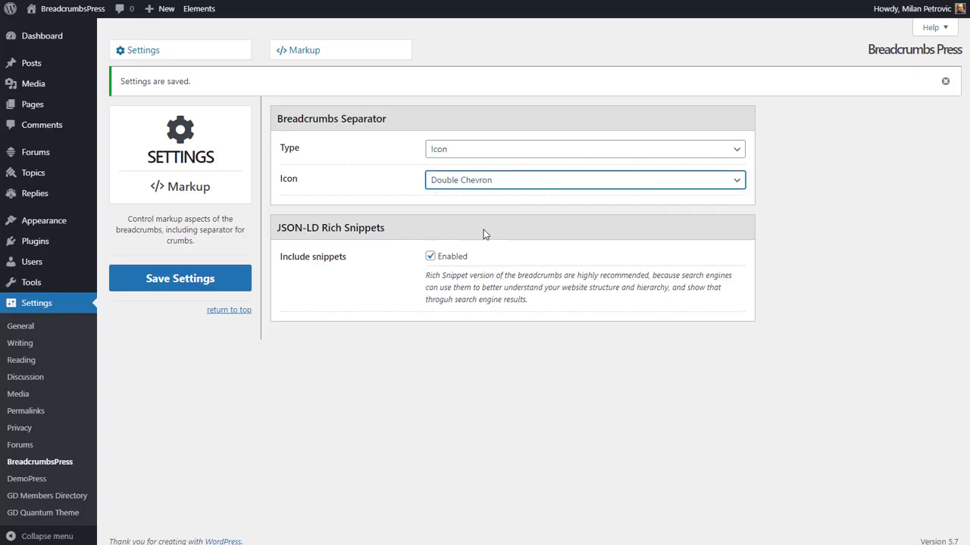
left_click(488, 182)
left_click(473, 209)
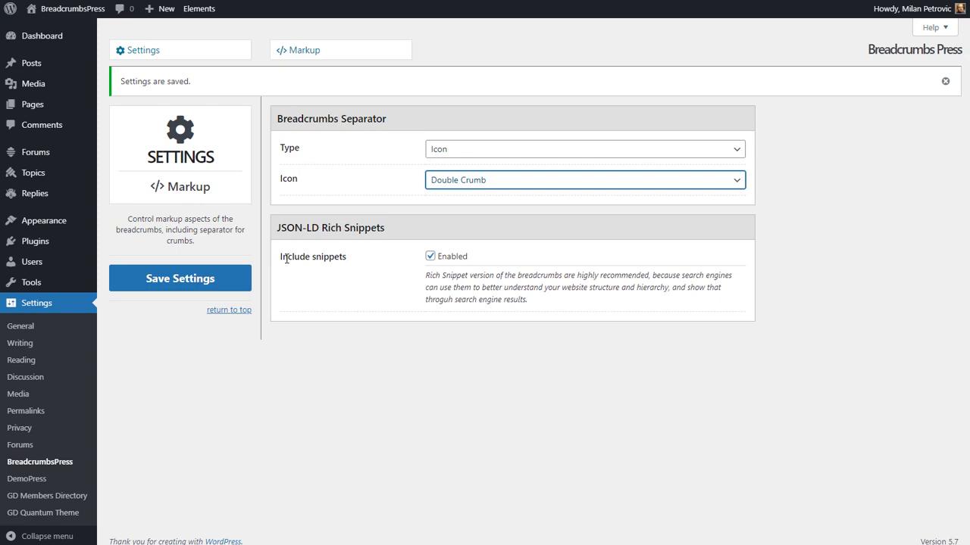
left_click(172, 278)
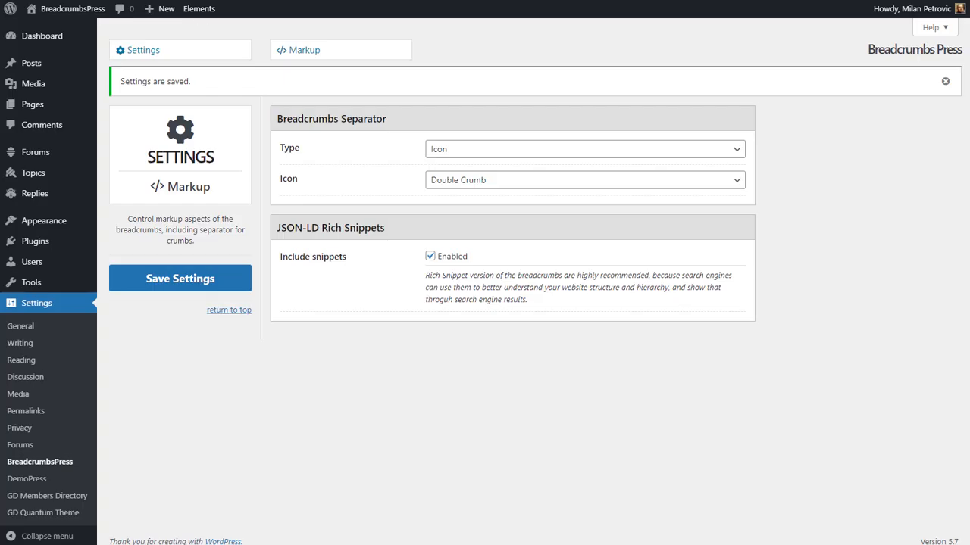
Set the separator type to ASCII Icon with Bullet as the icon, and save the settings.
left_click(477, 151)
left_click(485, 179)
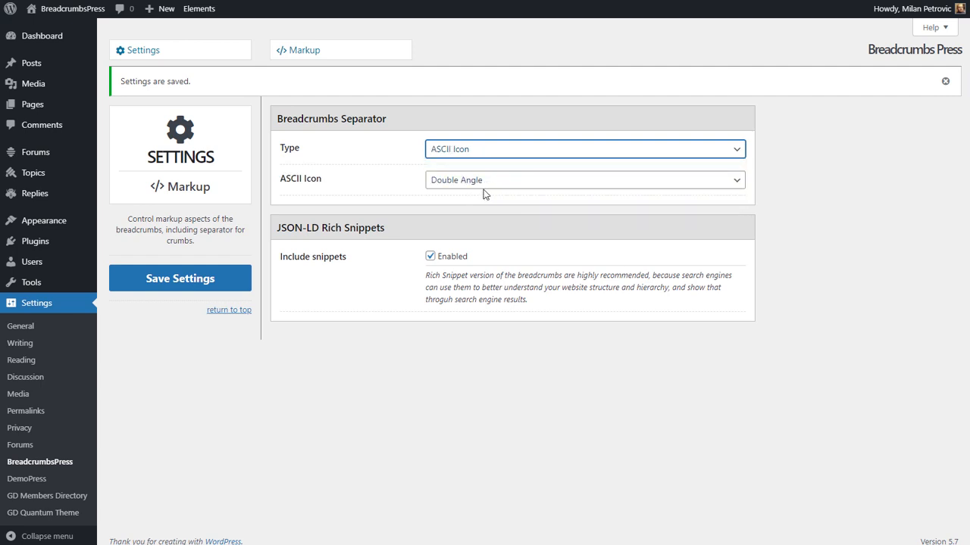
left_click(497, 188)
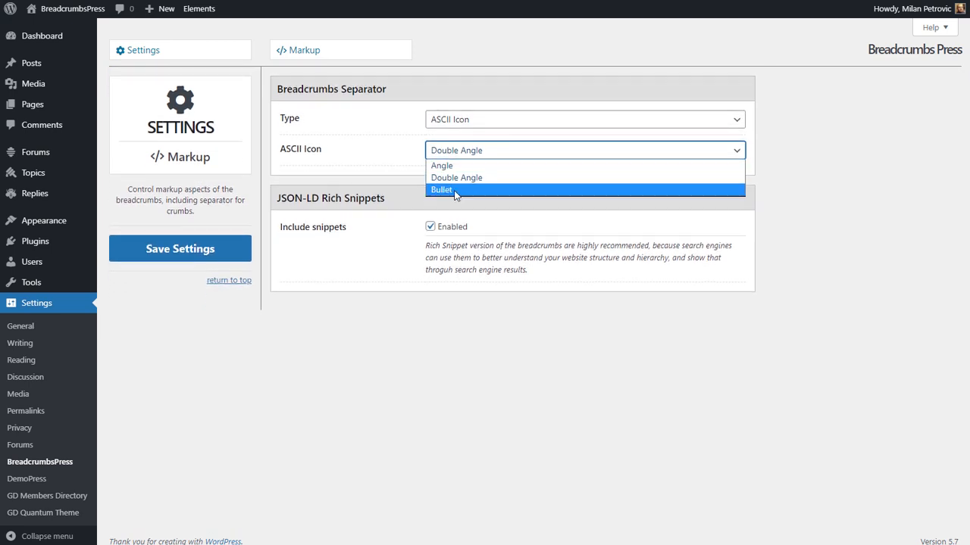
key("Escape")
key("Down")
left_click(212, 251)
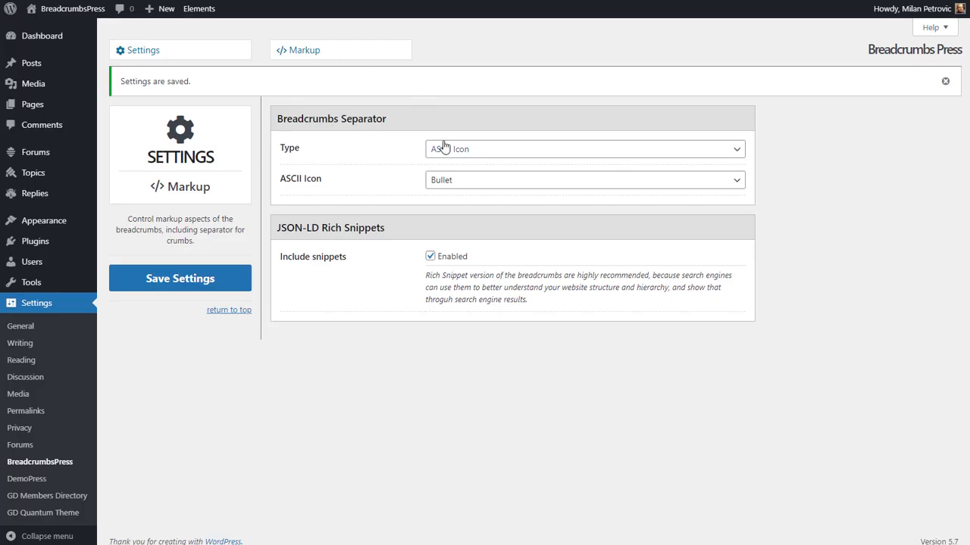
Try Character, None and Empty Tag as the breadcrumbs separator type.
left_click(432, 149)
left_click(493, 189)
left_click(477, 182)
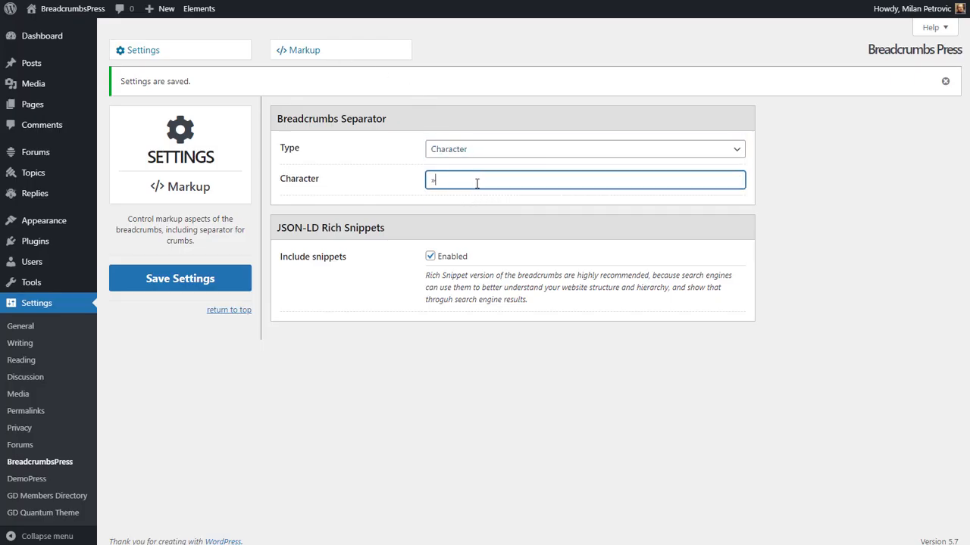
left_click(479, 160)
left_click(478, 157)
left_click(483, 204)
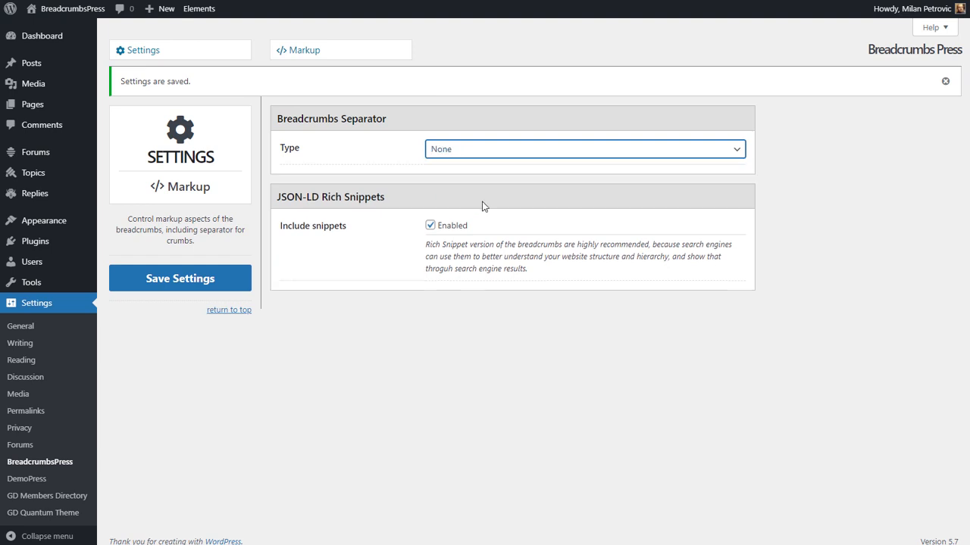
left_click(480, 149)
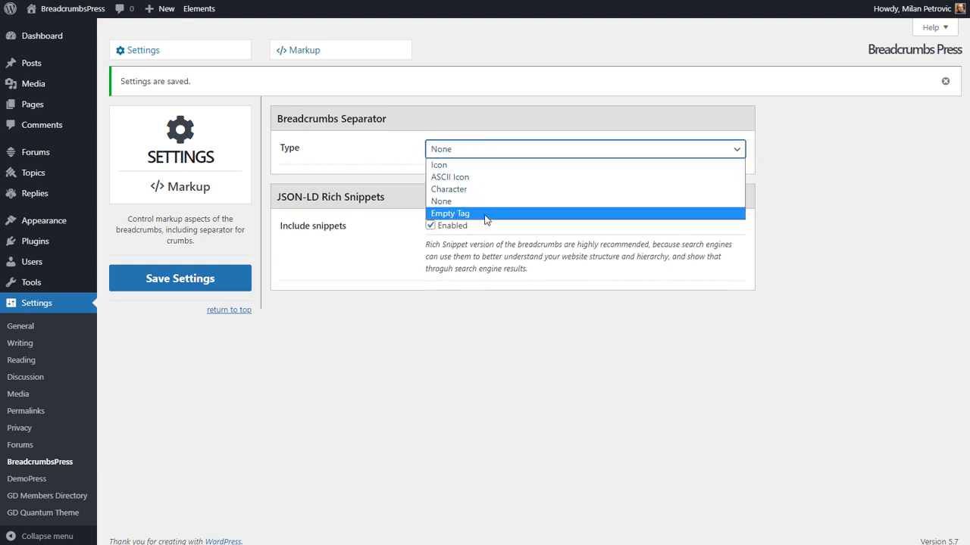
left_click(486, 212)
Leave the Markup settings without saving the separator type and open the BreadcrumbsPress overview page.
left_click(490, 123)
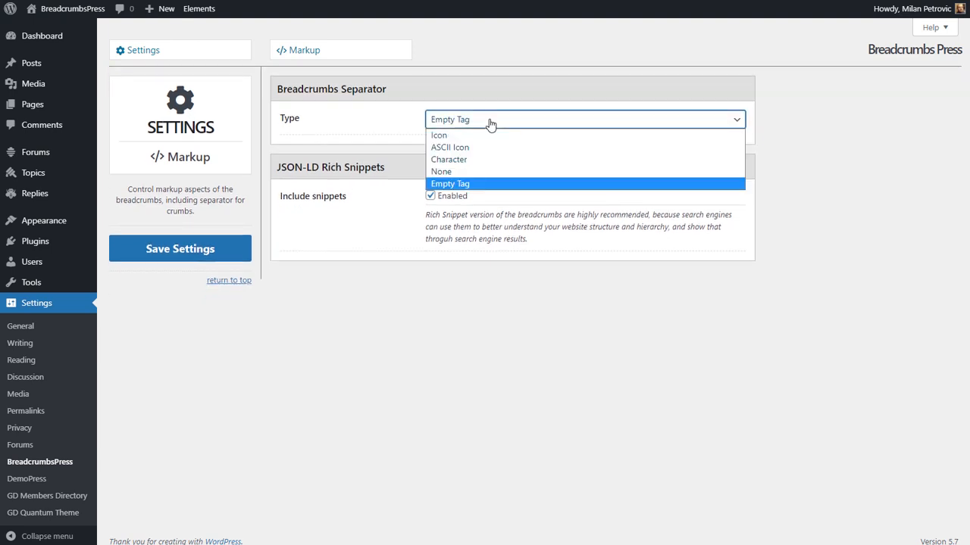
left_click(383, 128)
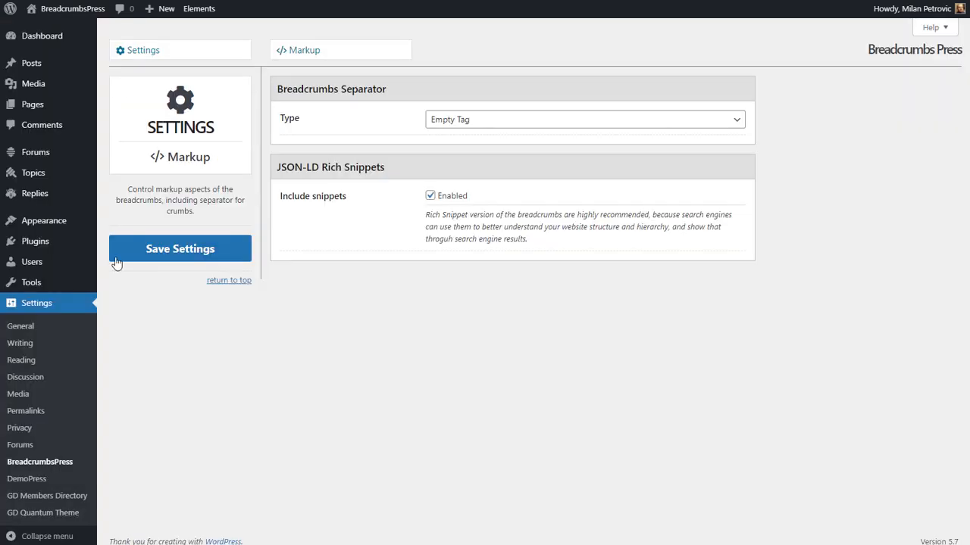
left_click(61, 462)
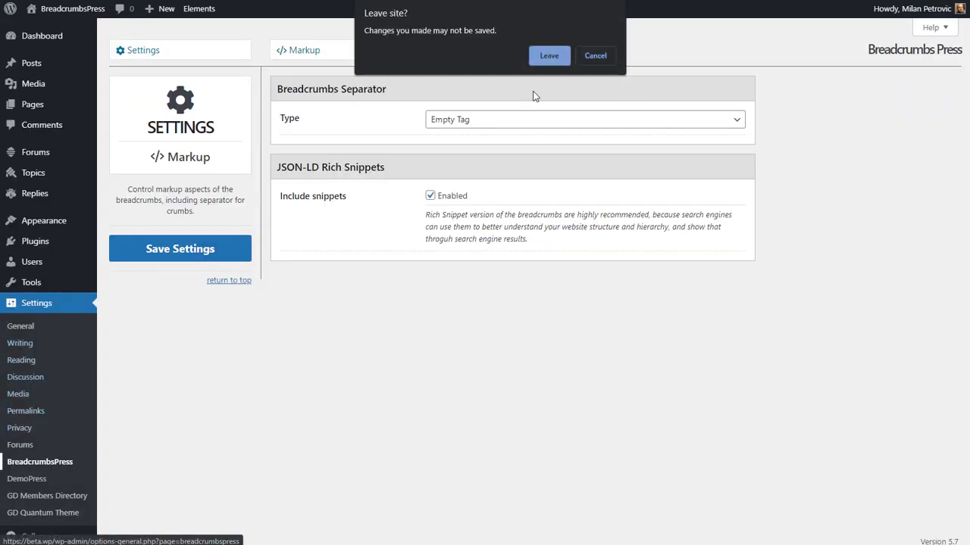
left_click(550, 55)
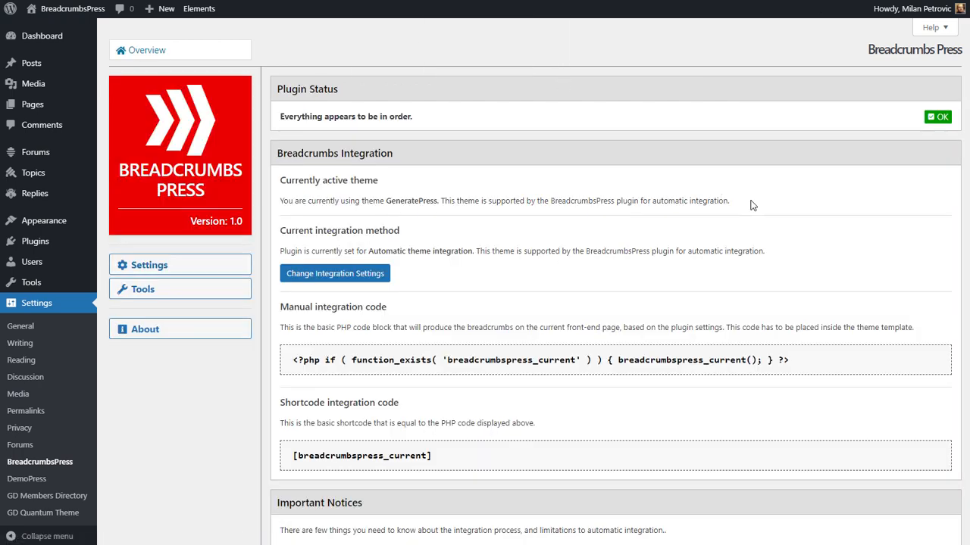